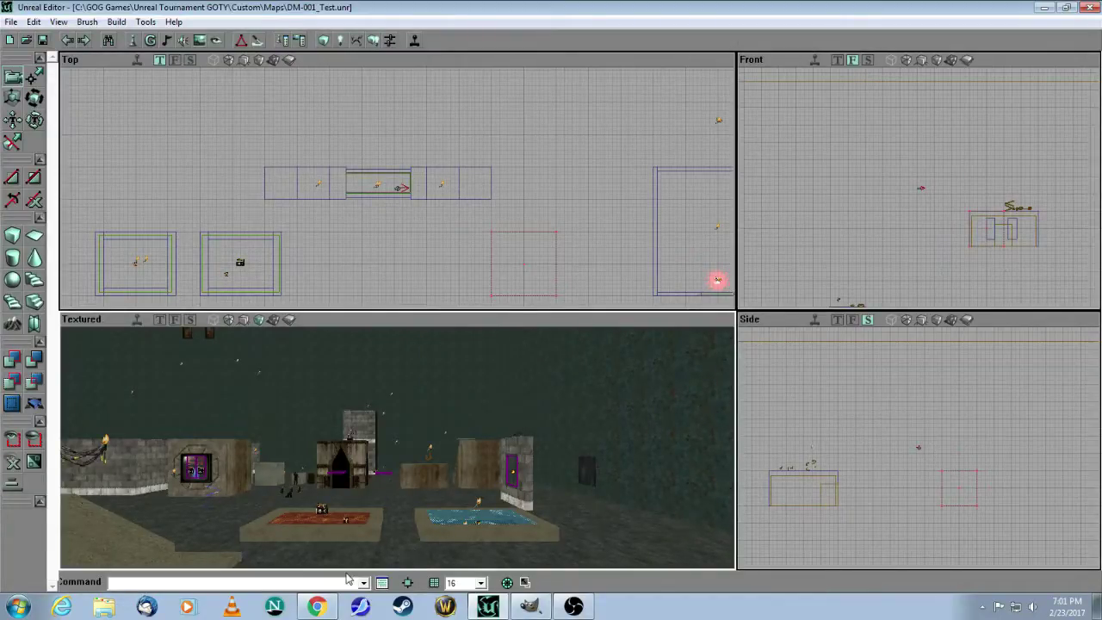
# Switch to Unreal Tournament and enable Play as Spectator in the player setup.
pyautogui.click(317, 608)
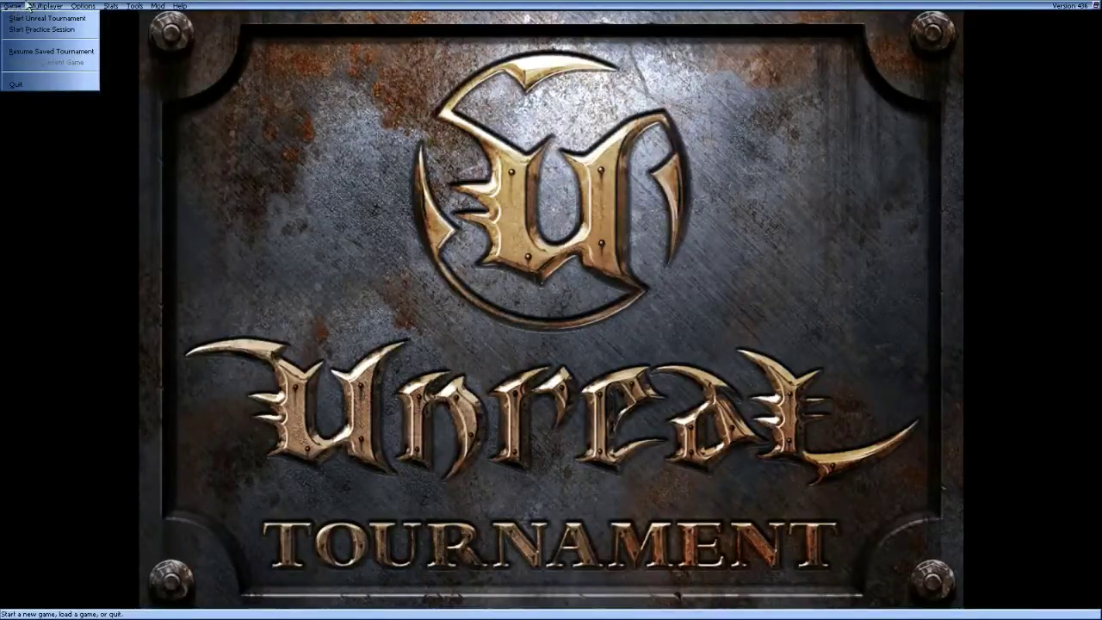
pyautogui.moveTo(31, 6)
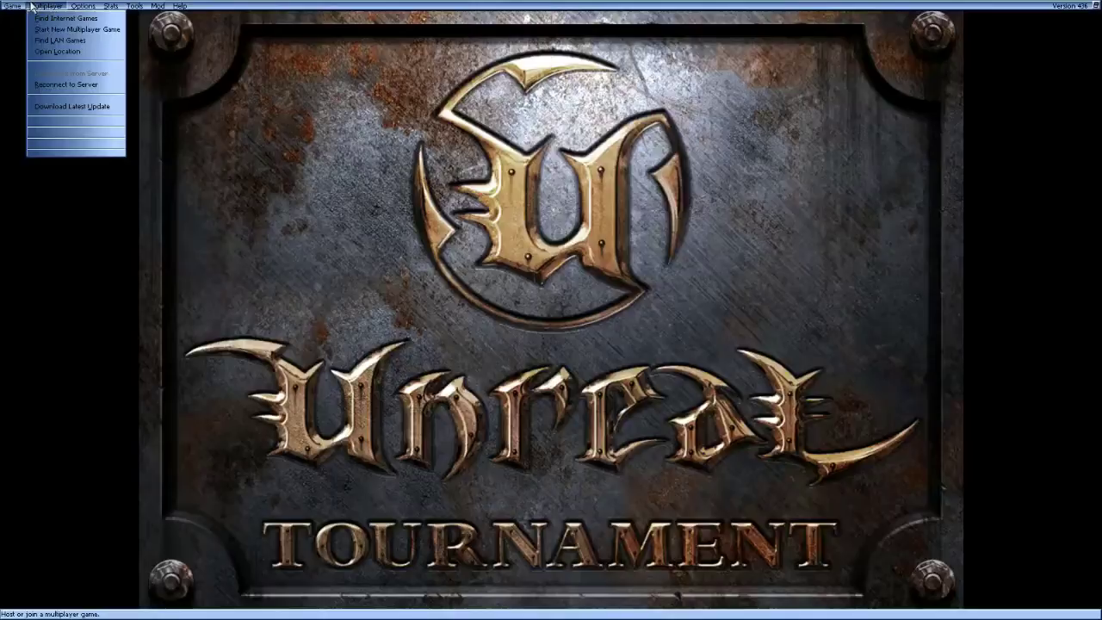
pyautogui.moveTo(82, 7)
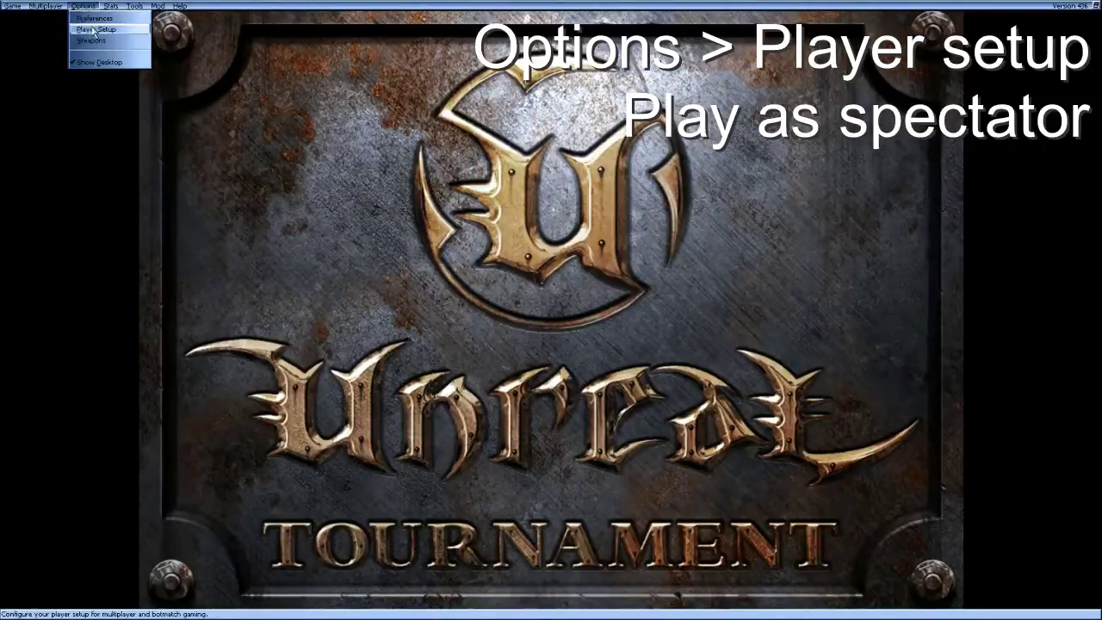
pyautogui.click(95, 30)
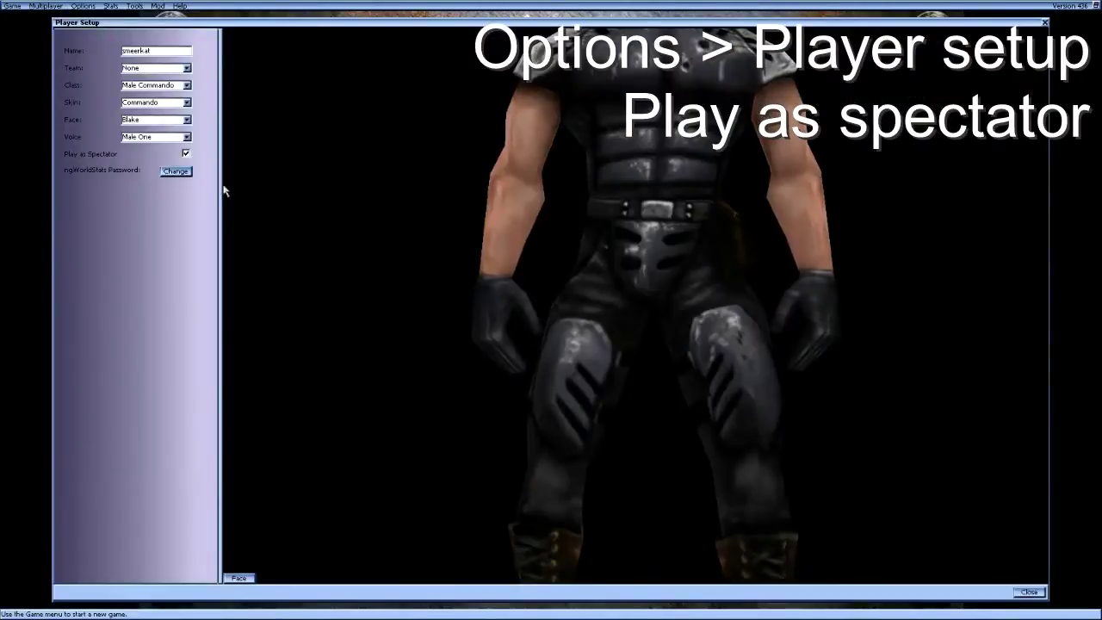
pyautogui.click(186, 153)
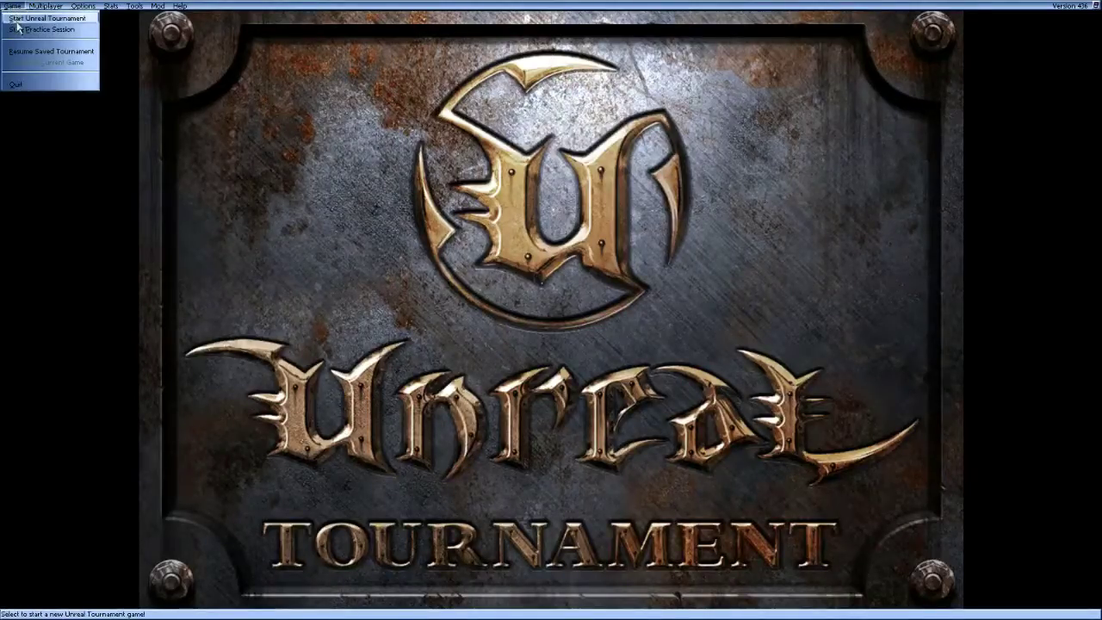
# Start a Tournament DeathMatch practice session on the map DM-001_Test and begin the match.
pyautogui.click(19, 31)
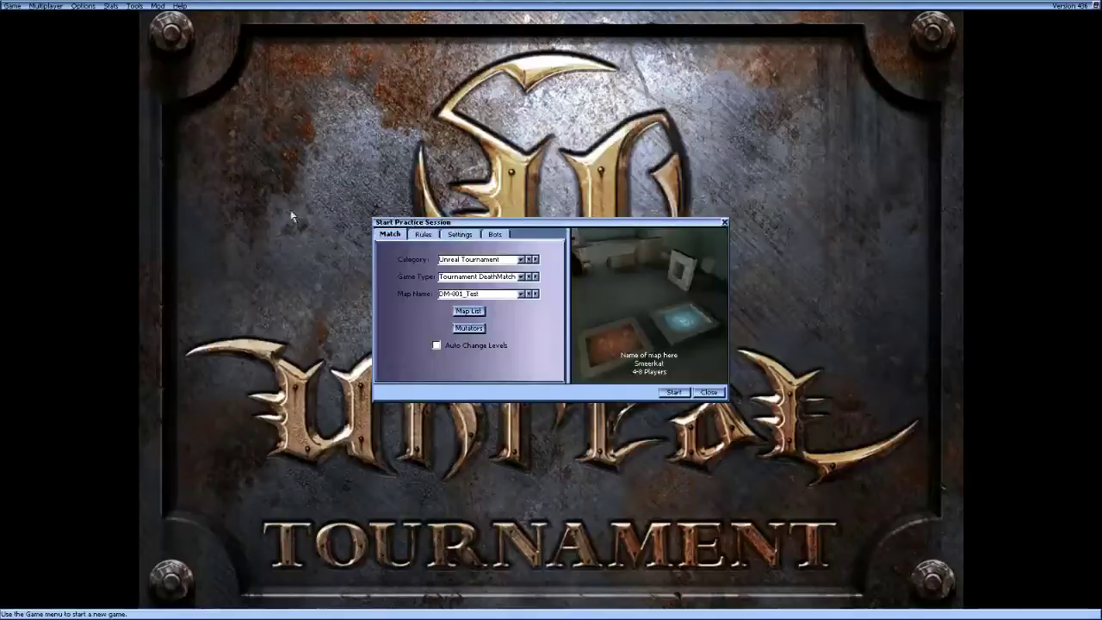
pyautogui.click(490, 238)
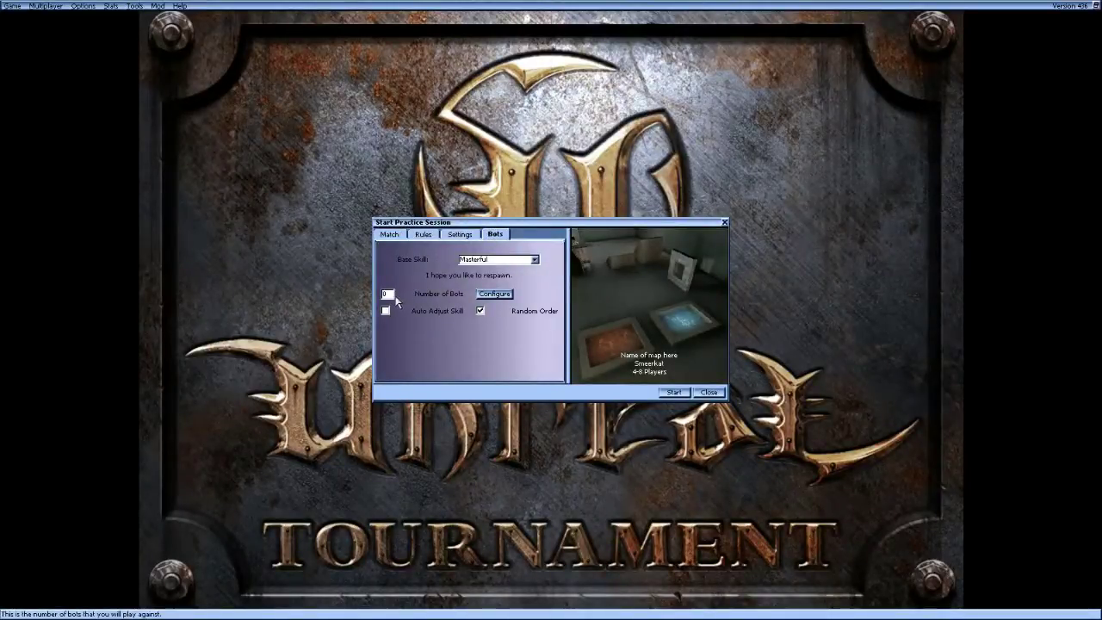
pyautogui.click(392, 234)
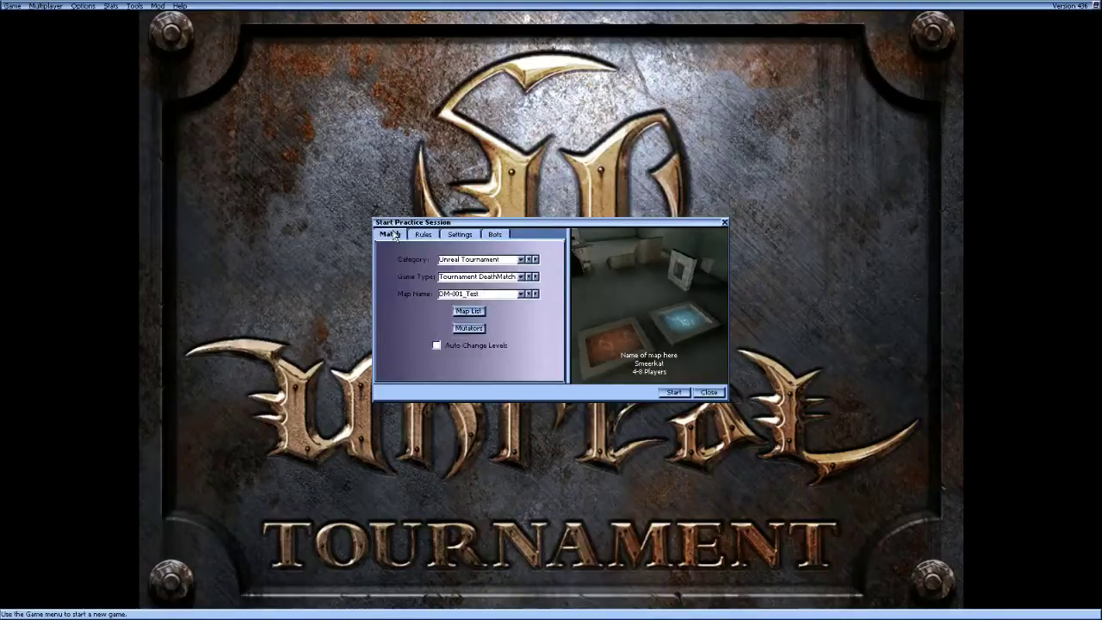
pyautogui.click(662, 395)
pyautogui.click(551, 310)
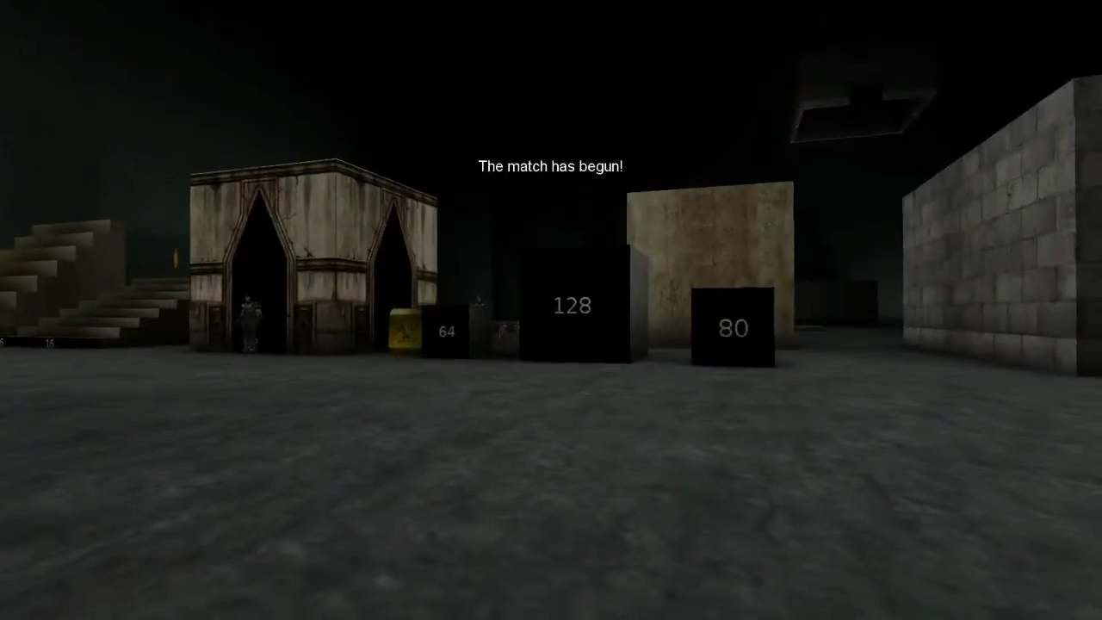
# Fly the spectator camera through the map and frame the lava and water pools with the surrounding structures for a screenshot.
pyautogui.press('w')
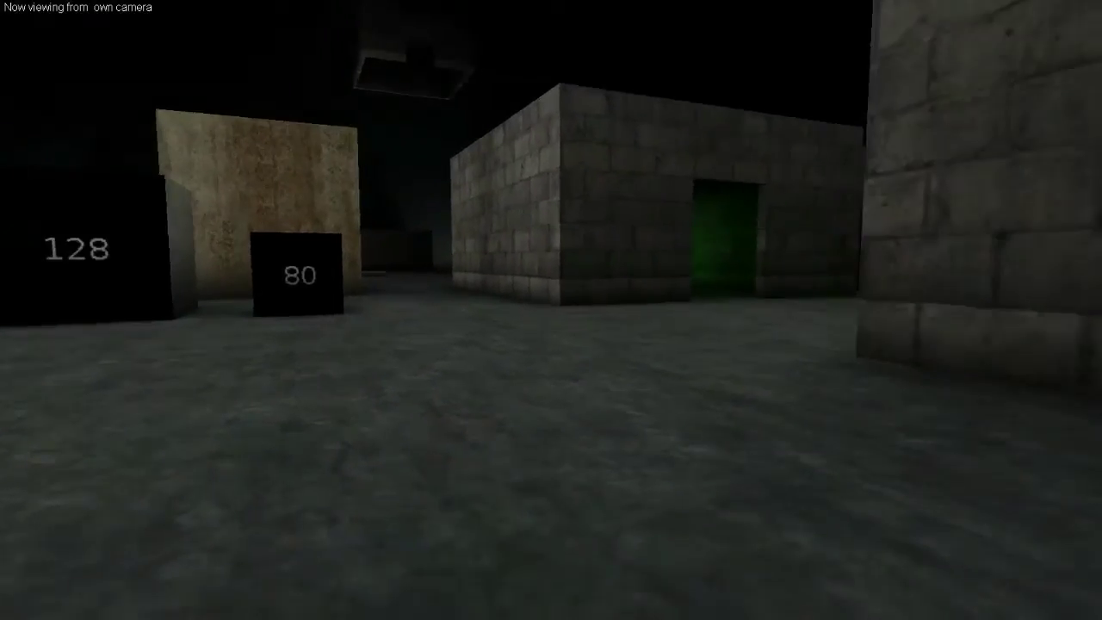
pyautogui.press('w')
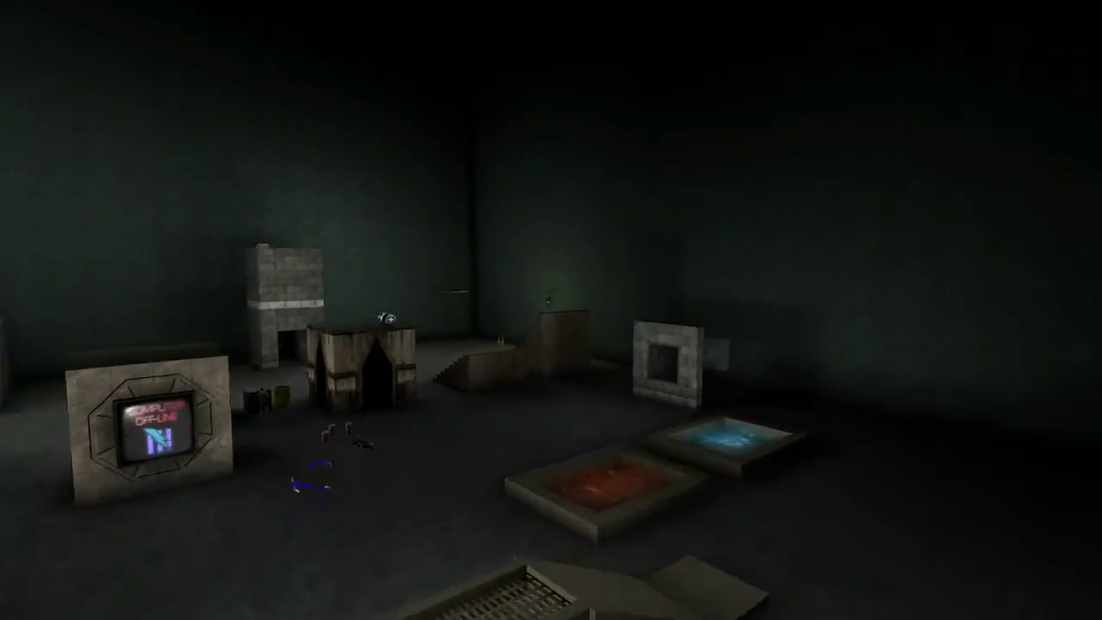
pyautogui.press('w')
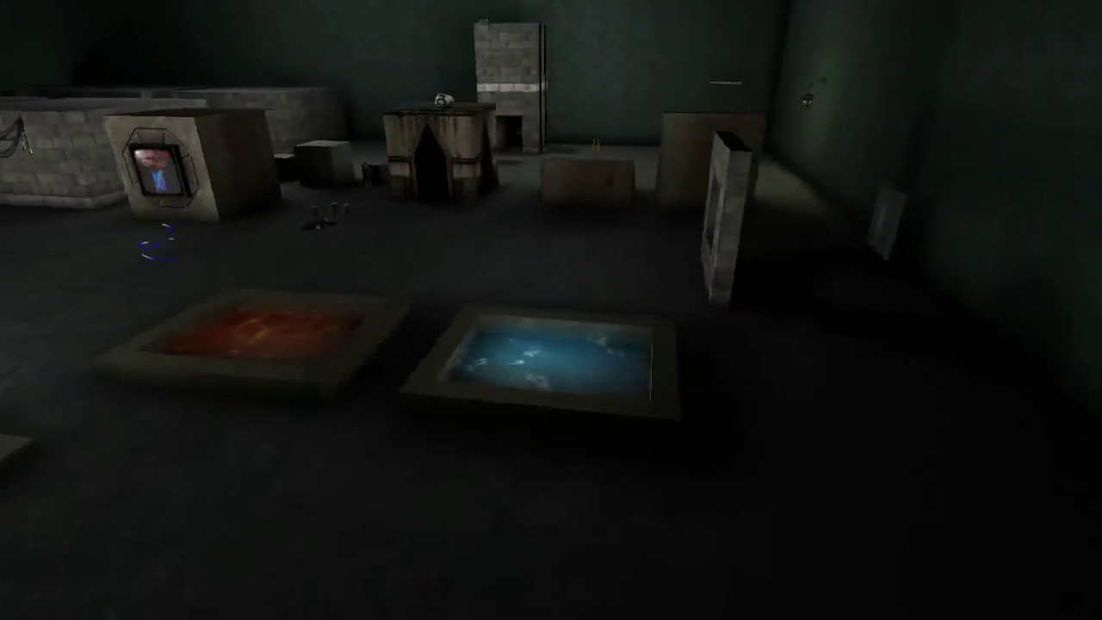
pyautogui.press('w')
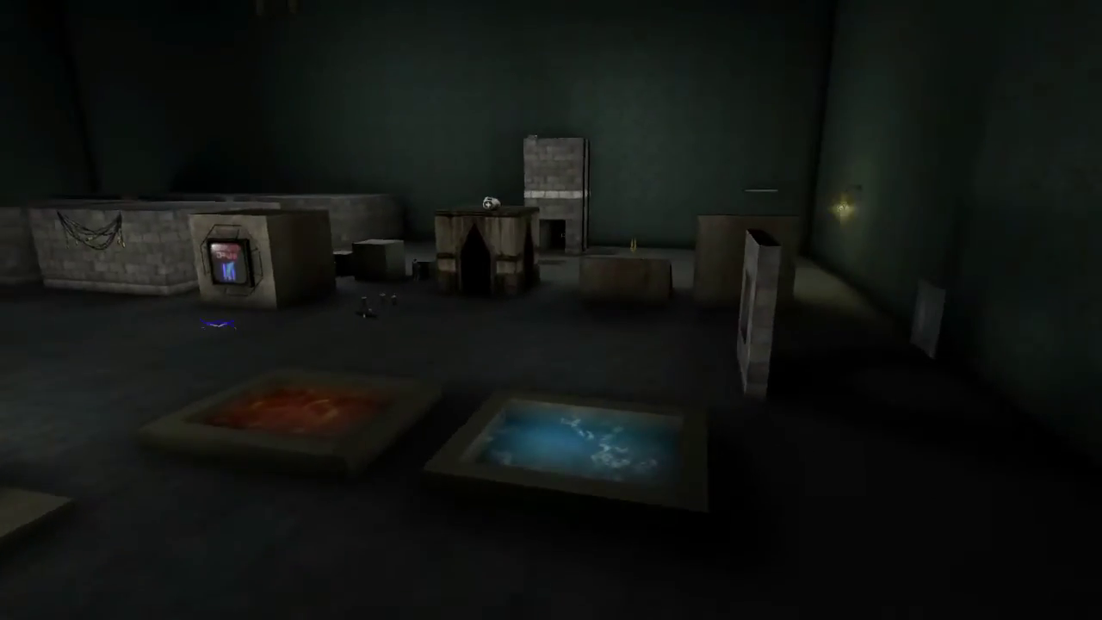
pyautogui.press('w')
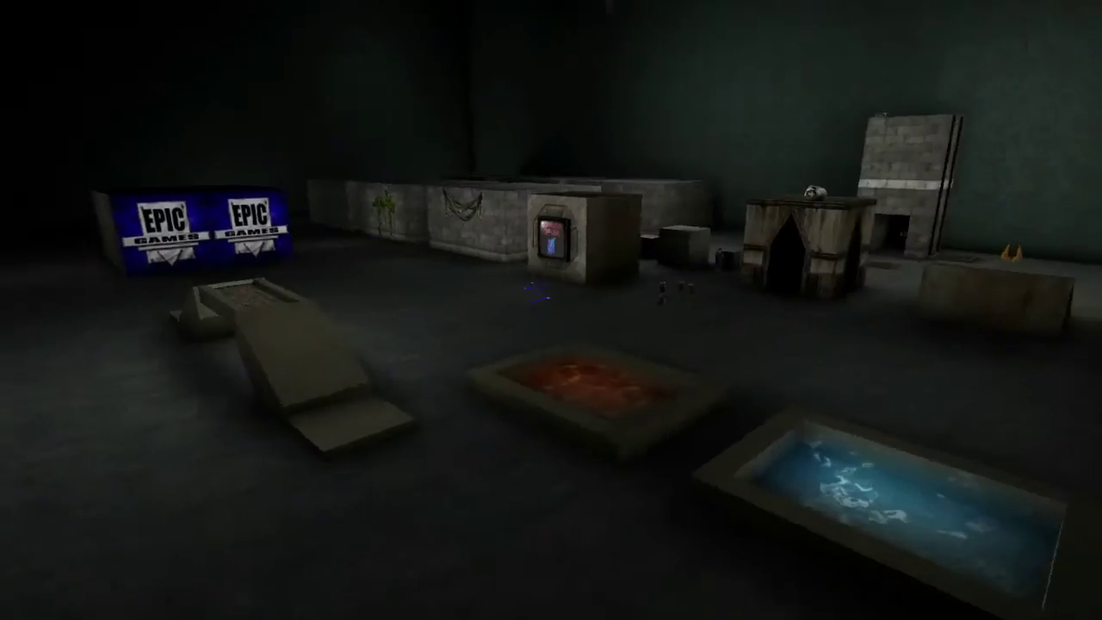
pyautogui.press('s')
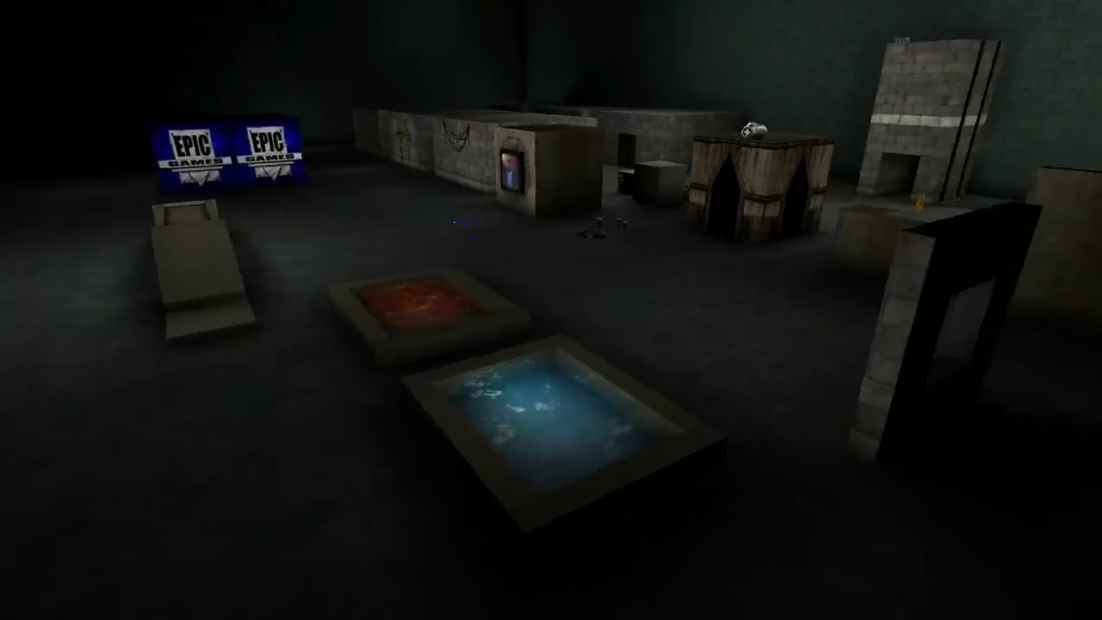
pyautogui.press('s')
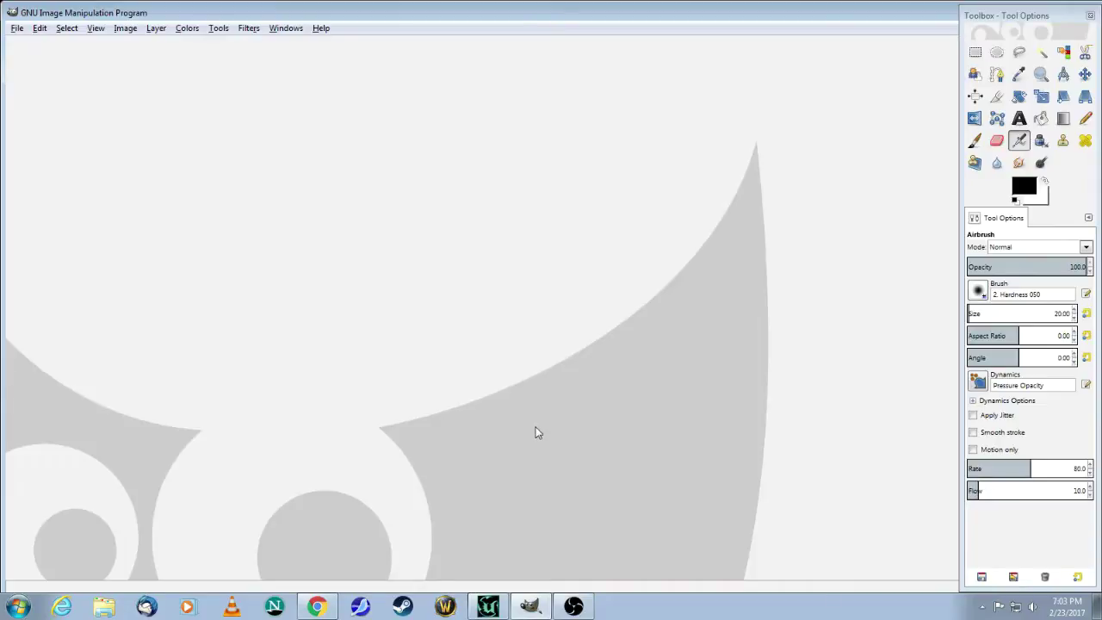
# Switch to GIMP and open the screenshot Shot0001.bmp from the System folder of Unreal Tournament GOTY.
pyautogui.click(17, 28)
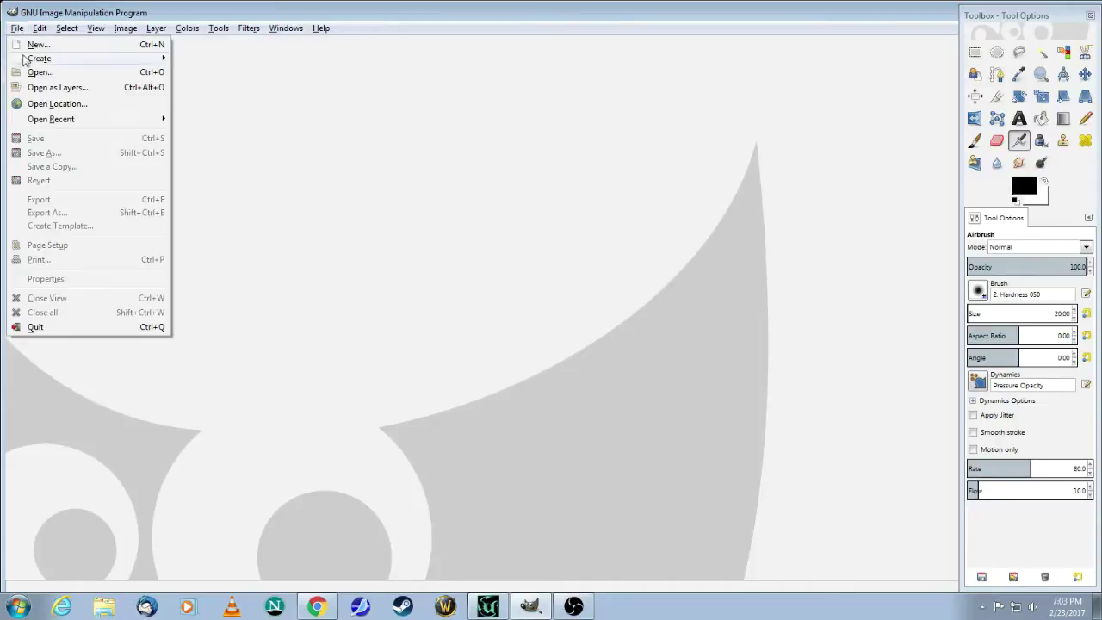
pyautogui.click(33, 72)
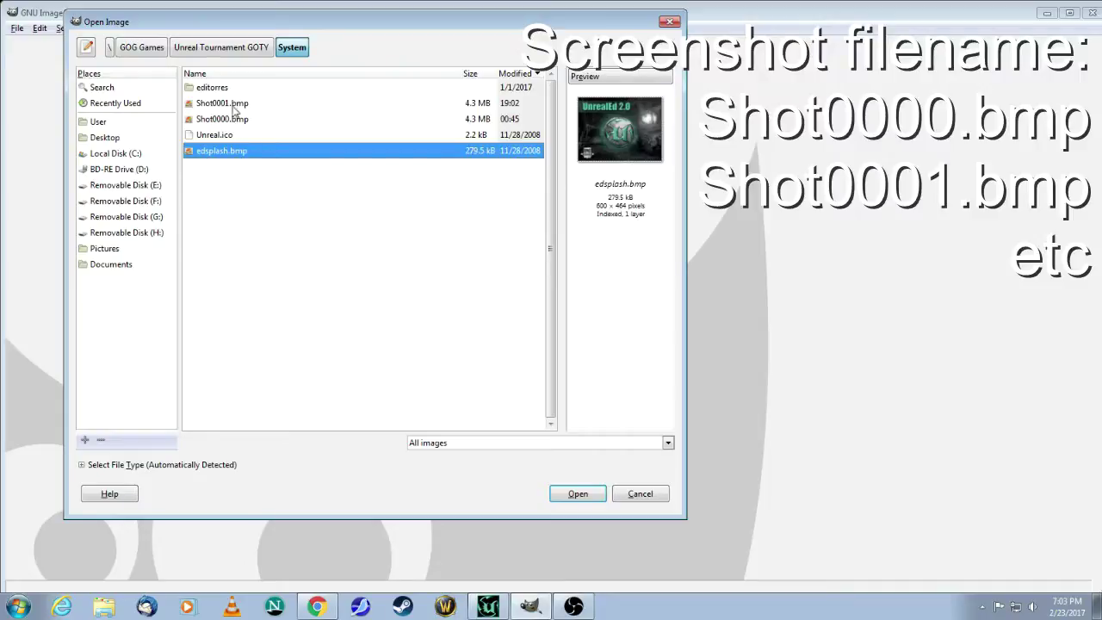
pyautogui.click(212, 107)
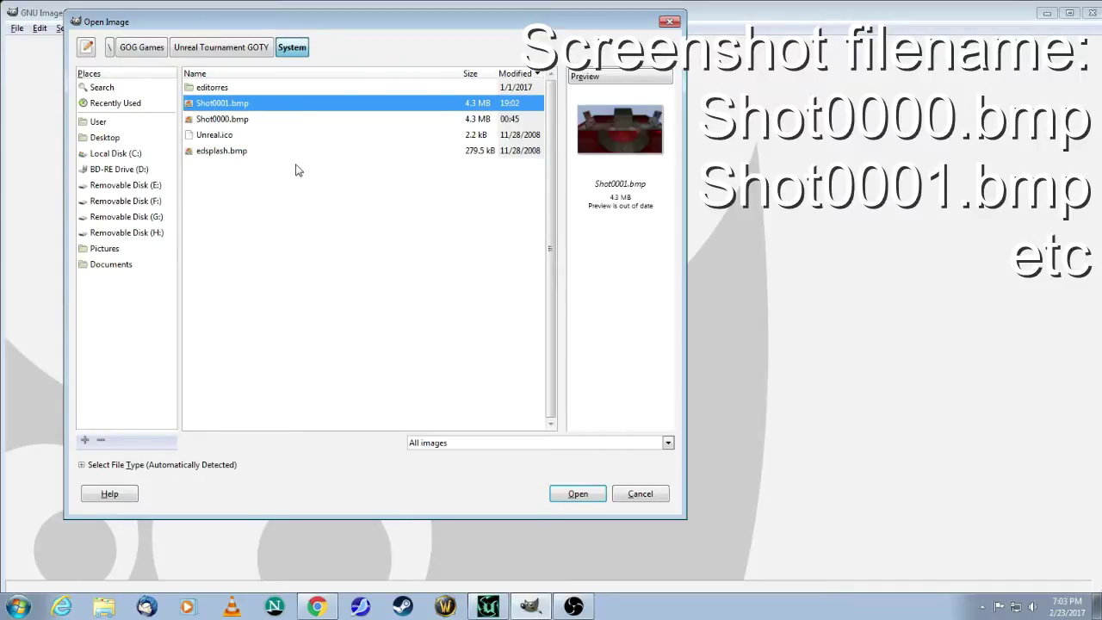
pyautogui.click(575, 496)
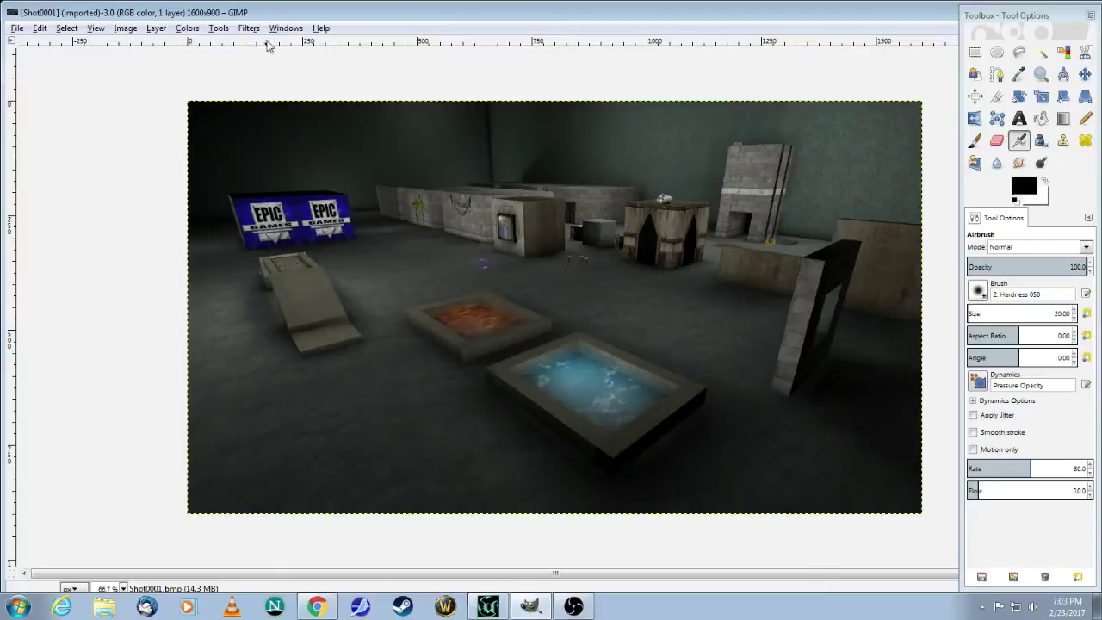
# Scale the screenshot to a height of 256 px with width and height linked to keep the proportions.
pyautogui.click(124, 29)
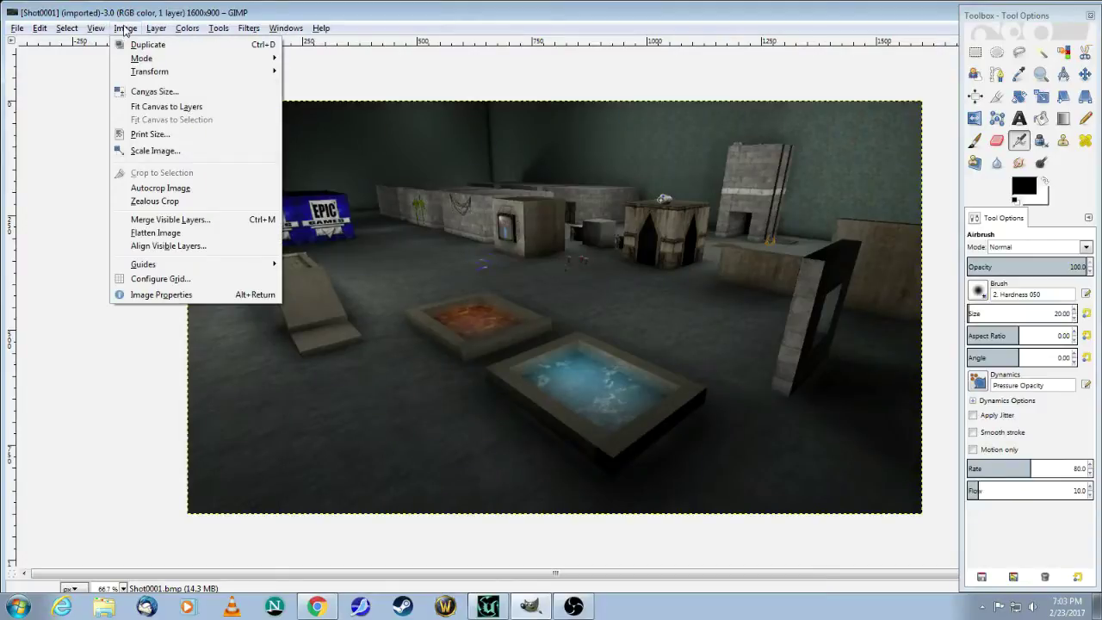
pyautogui.click(154, 151)
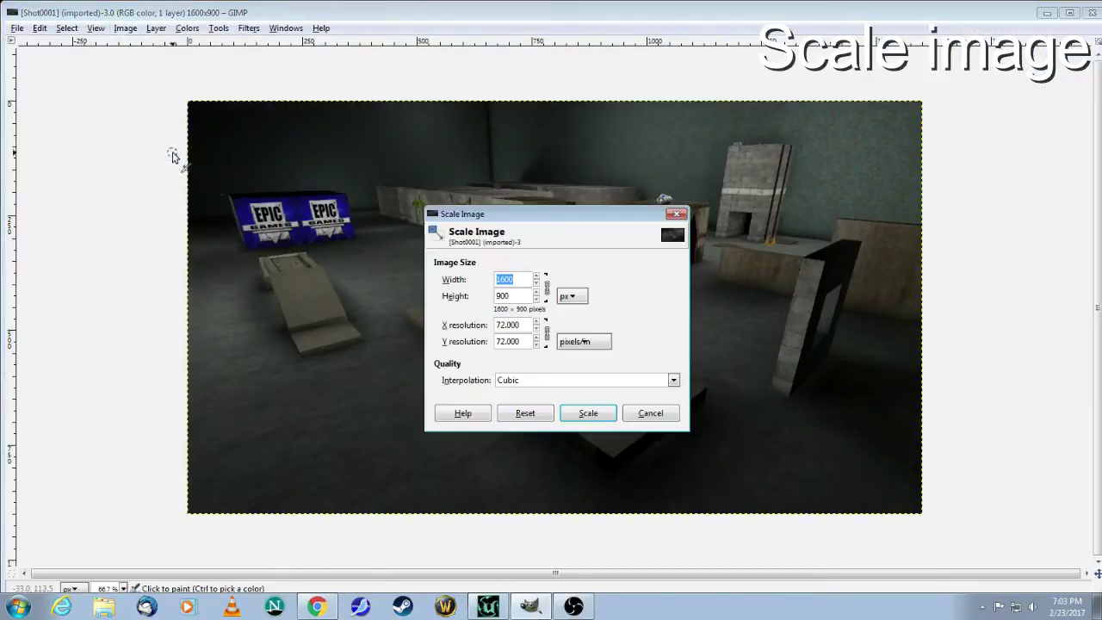
pyautogui.click(517, 296)
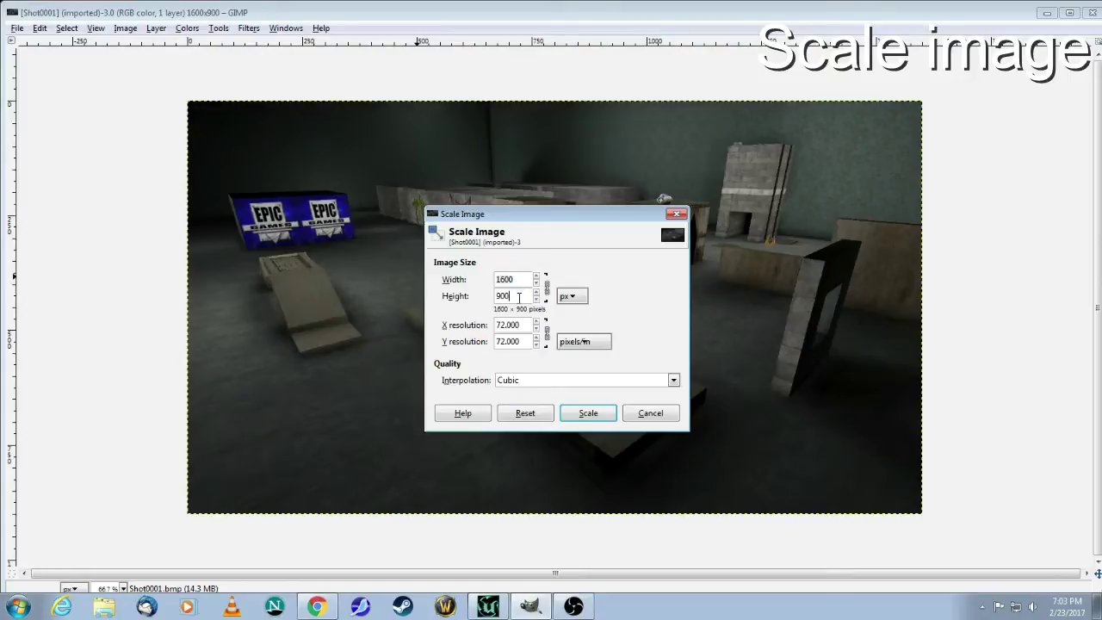
pyautogui.moveTo(516, 295); pyautogui.dragTo(466, 295)
pyautogui.write('256')
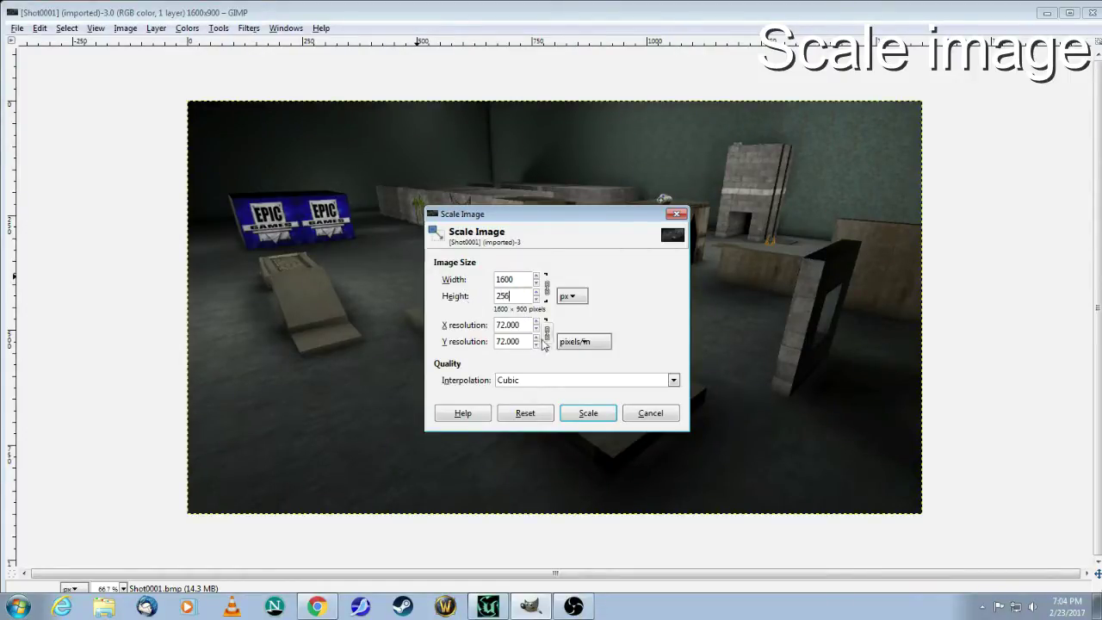
pyautogui.click(547, 287)
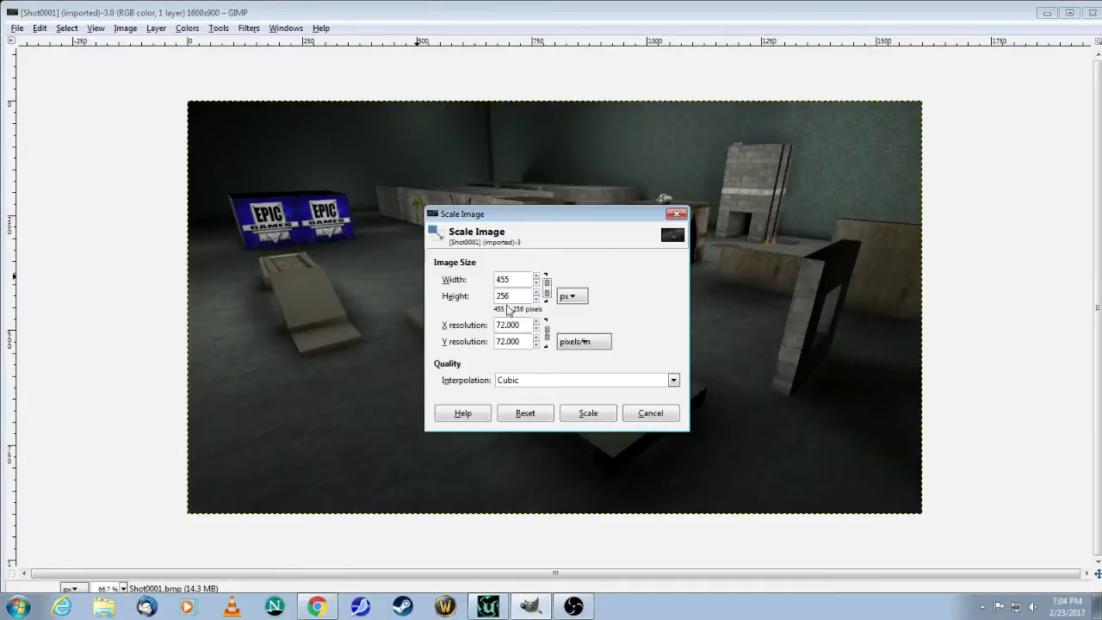
pyautogui.click(588, 415)
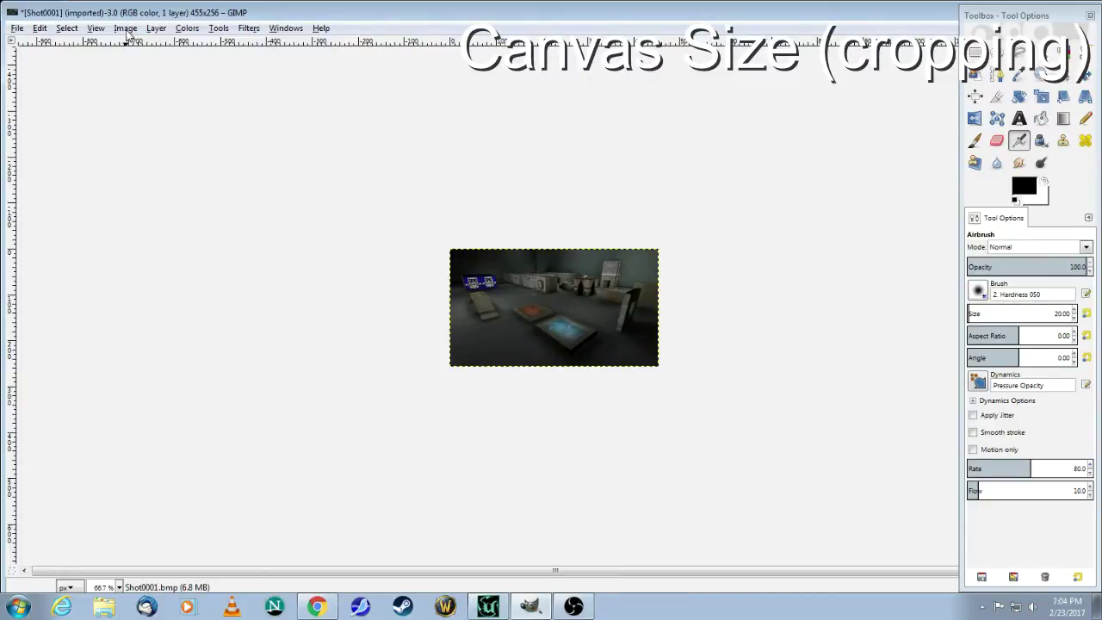
# Crop the canvas to a width of 256 px, shifting the image to an X offset of about -111 px.
pyautogui.click(126, 29)
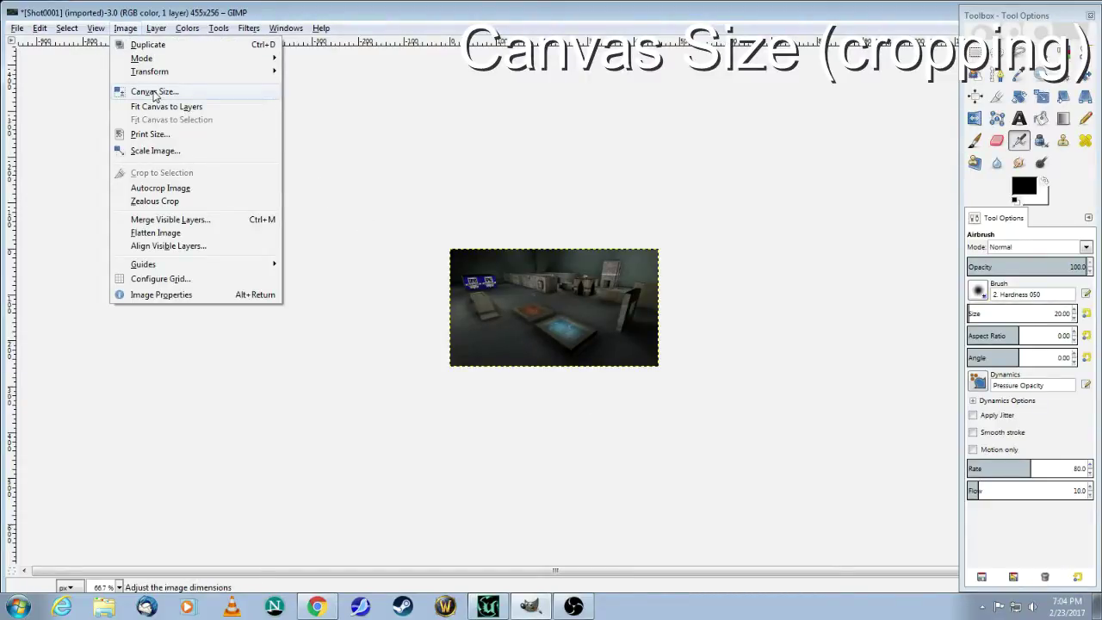
pyautogui.click(153, 92)
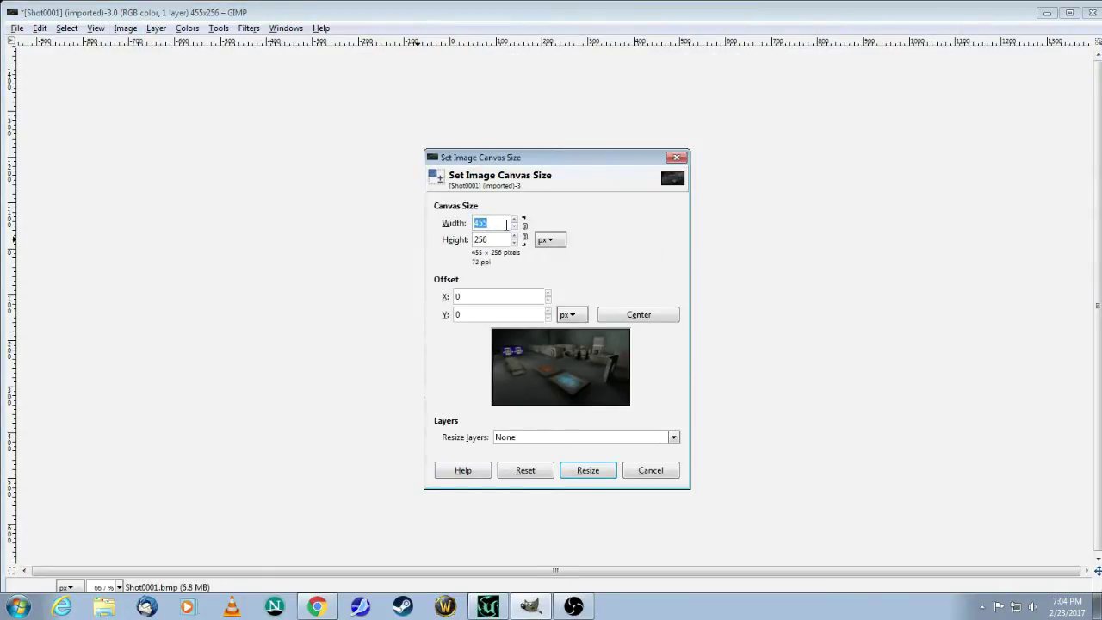
pyautogui.write('256')
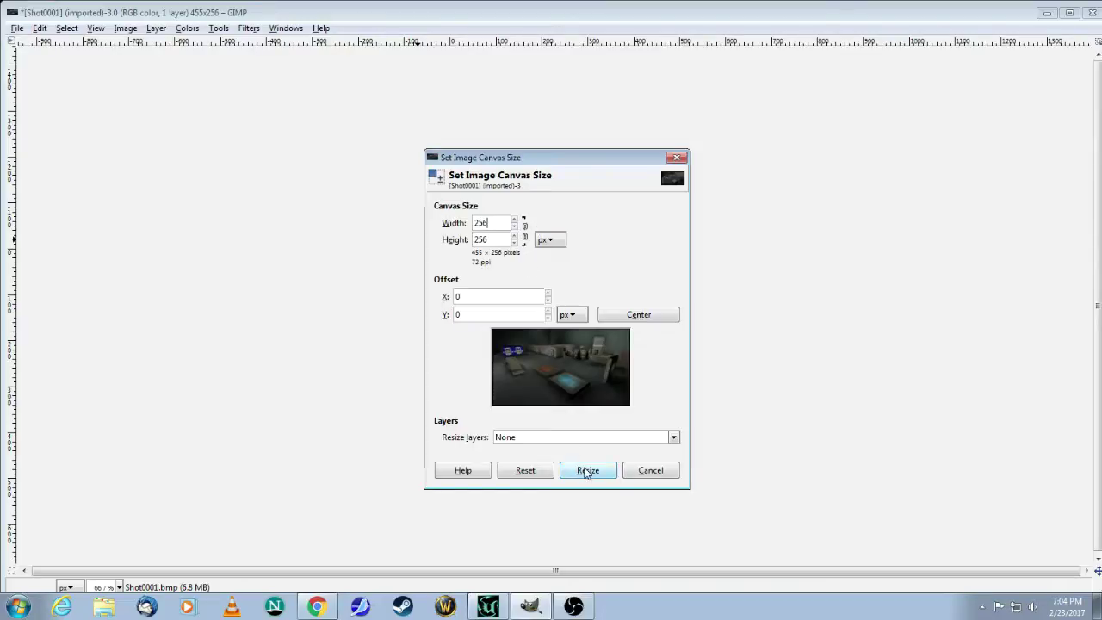
pyautogui.click(586, 472)
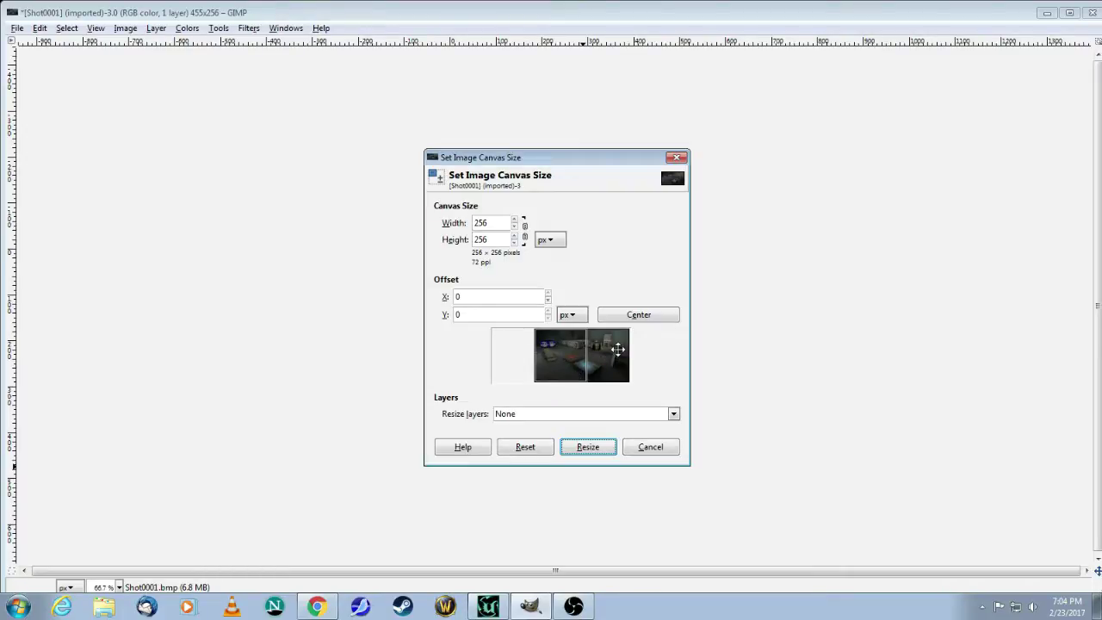
pyautogui.moveTo(618, 348); pyautogui.dragTo(594, 351)
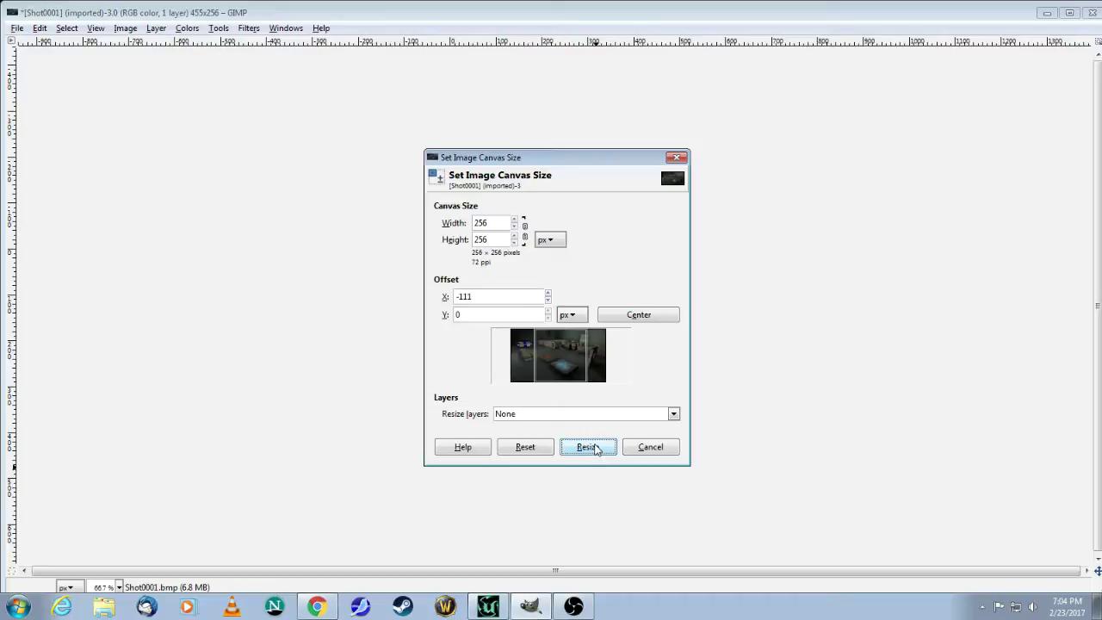
pyautogui.click(588, 447)
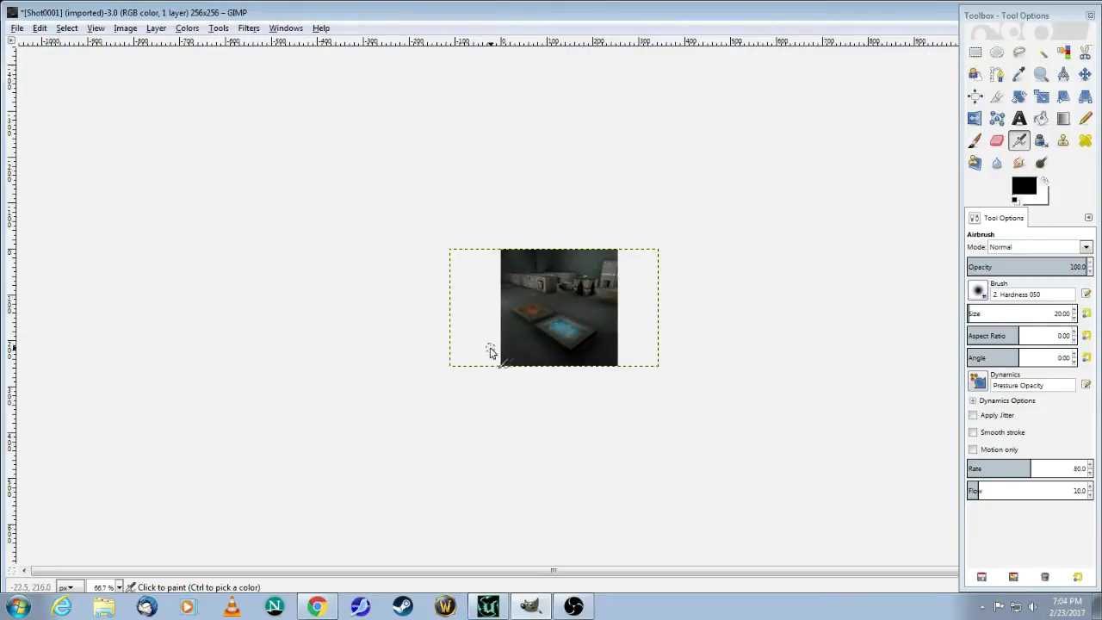
# Convert the image to indexed color with a generated optimum palette of at most 256 colors.
pyautogui.click(125, 29)
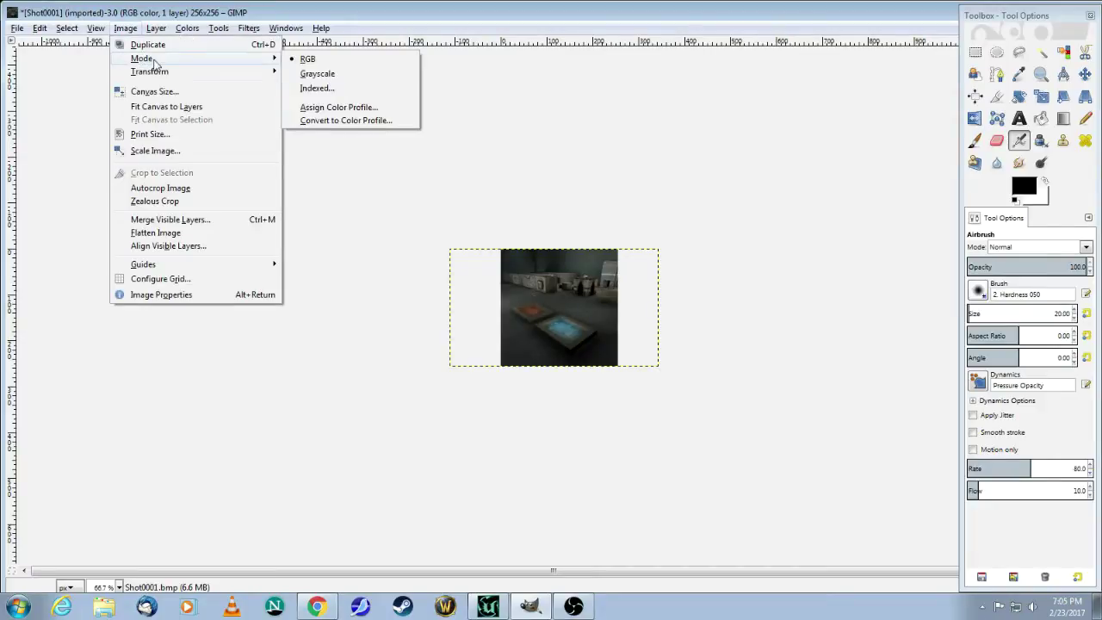
pyautogui.moveTo(271, 61)
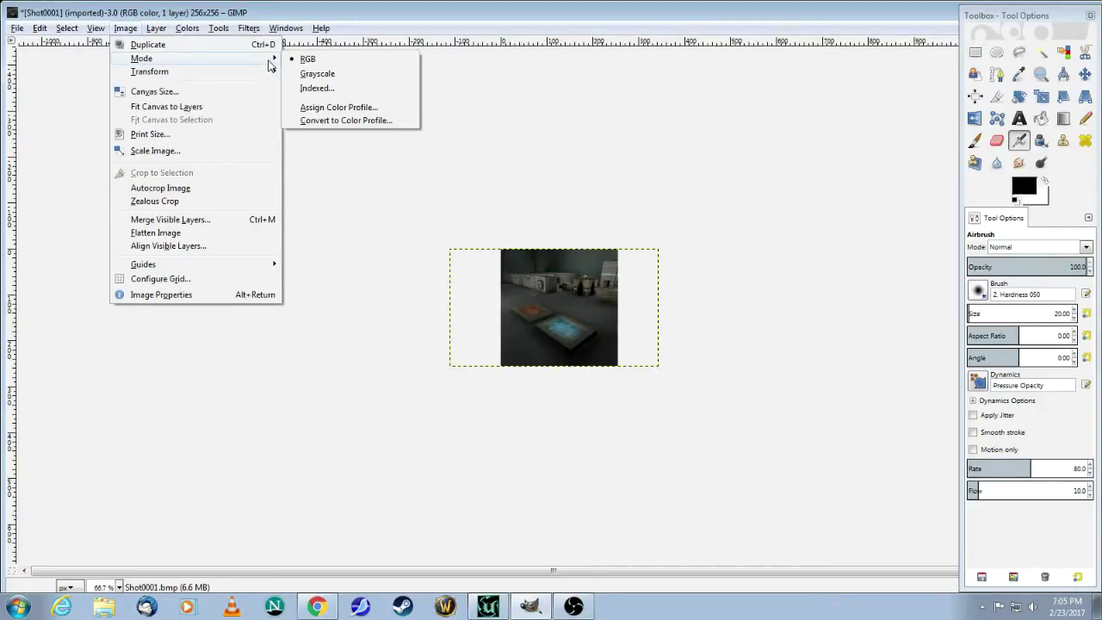
pyautogui.click(331, 92)
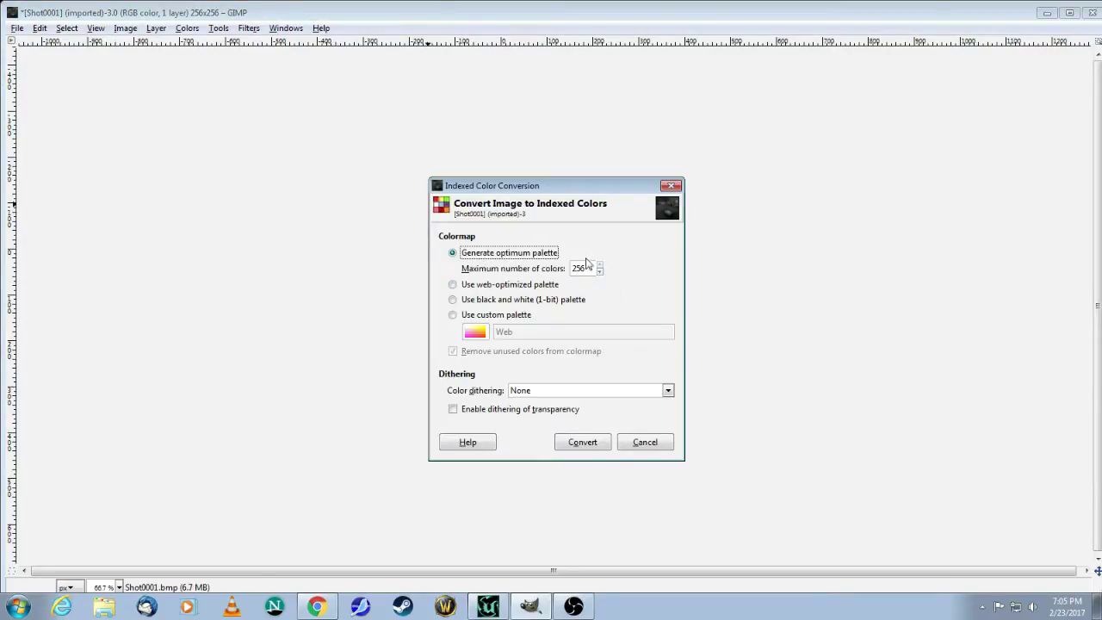
pyautogui.click(593, 445)
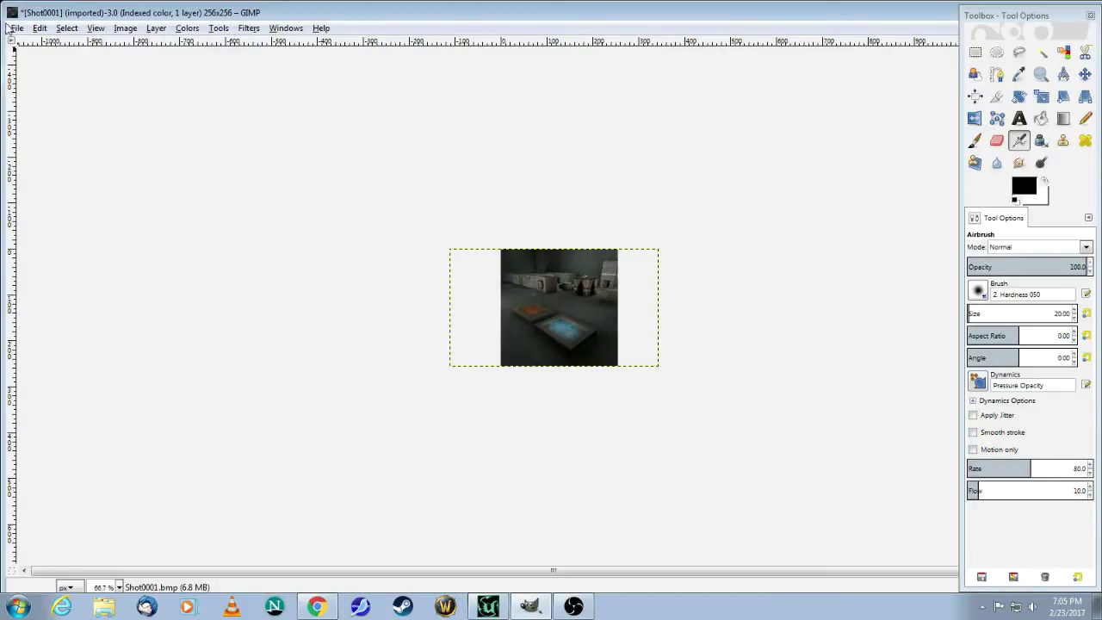
# Export the image in ZSoft PCX format as screenshot.pcx in the System folder of Unreal Tournament GOTY.
pyautogui.click(17, 27)
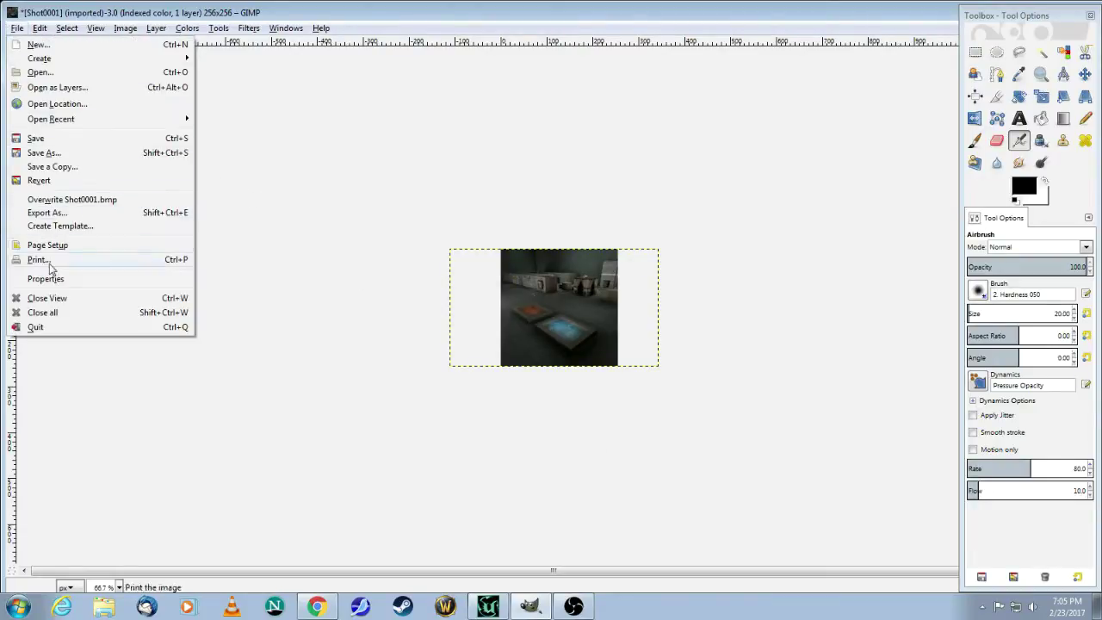
pyautogui.click(55, 213)
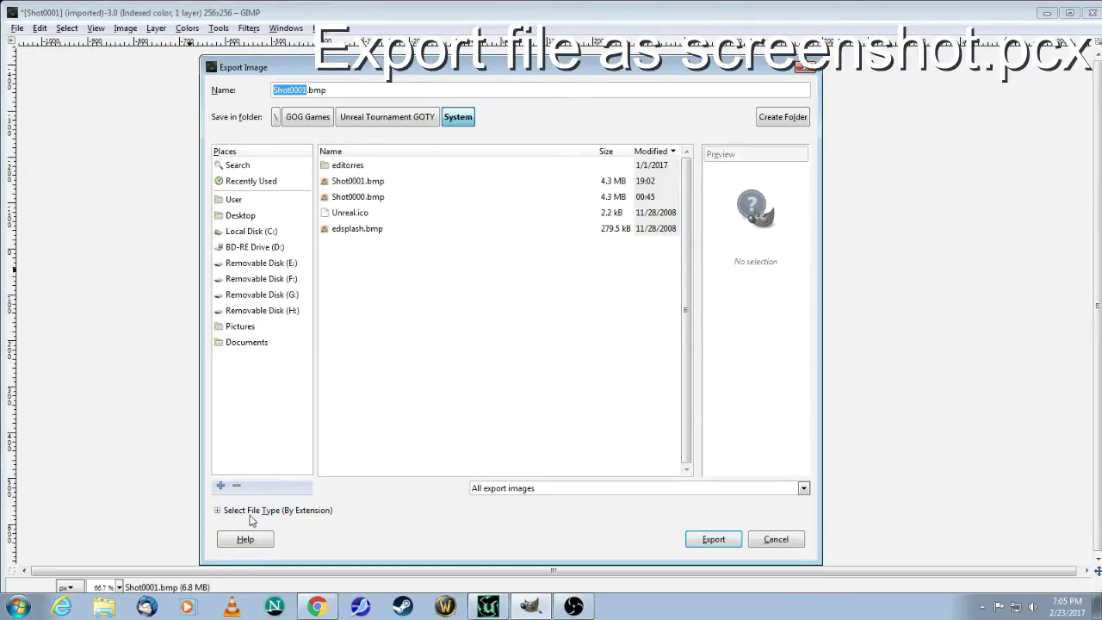
pyautogui.click(216, 512)
pyautogui.scroll(-10, 336, 465)
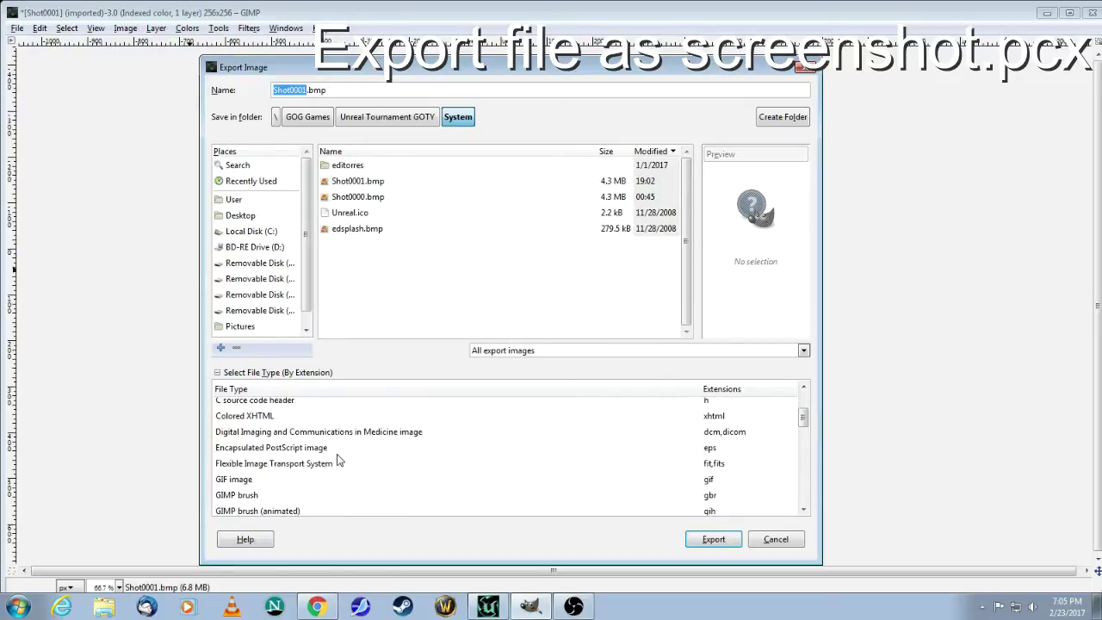
pyautogui.scroll(-1, 336, 463)
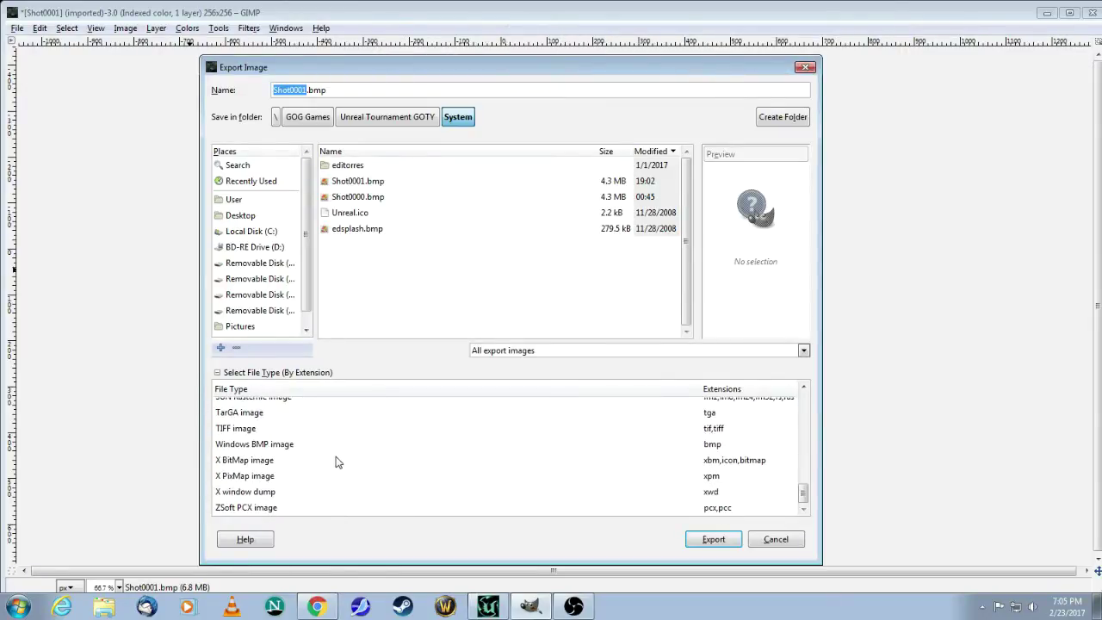
pyautogui.click(246, 508)
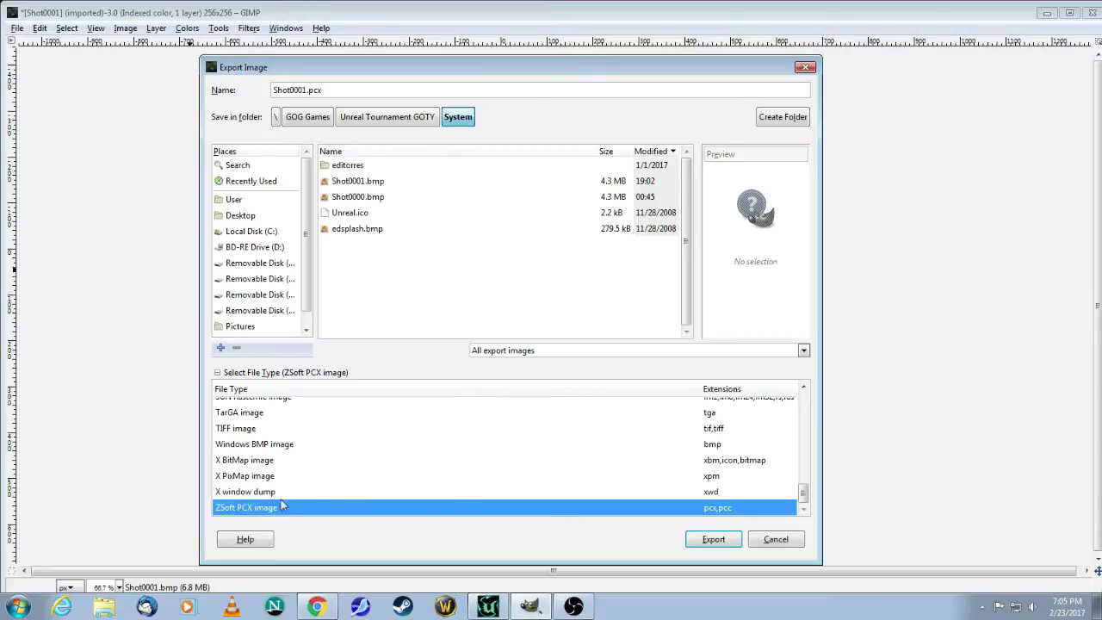
pyautogui.click(318, 90)
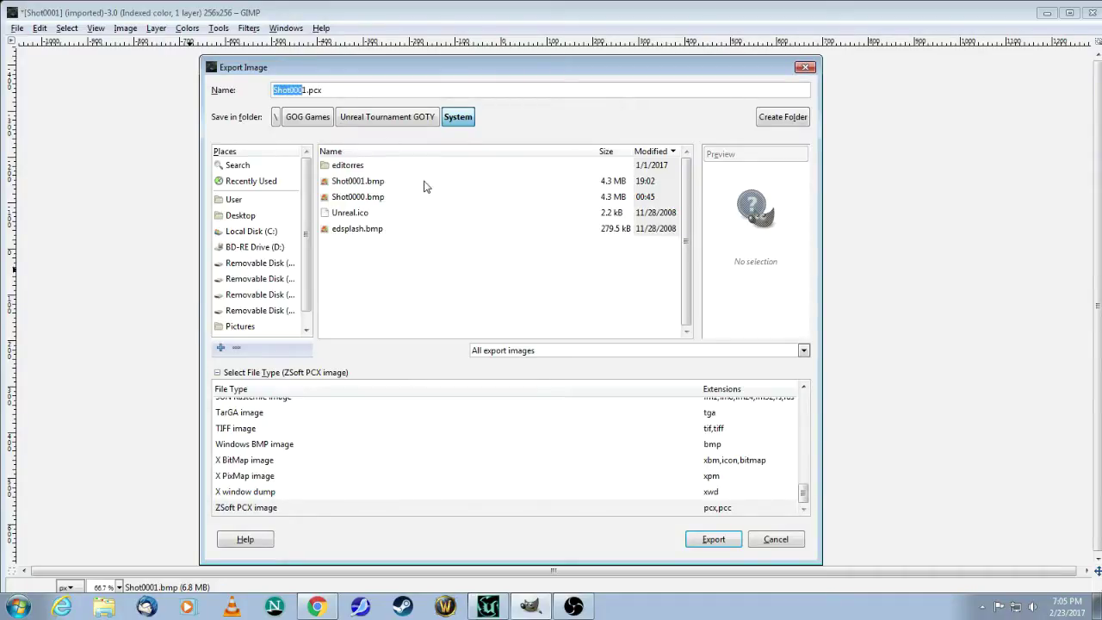
pyautogui.write('screens')
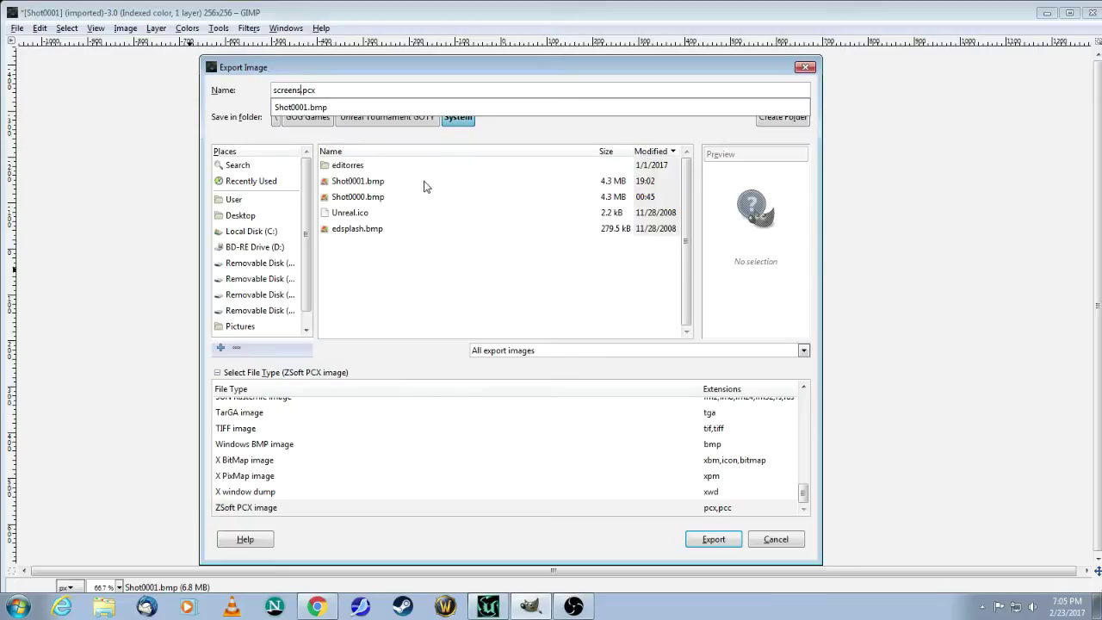
pyautogui.write('hot')
pyautogui.press('Escape')
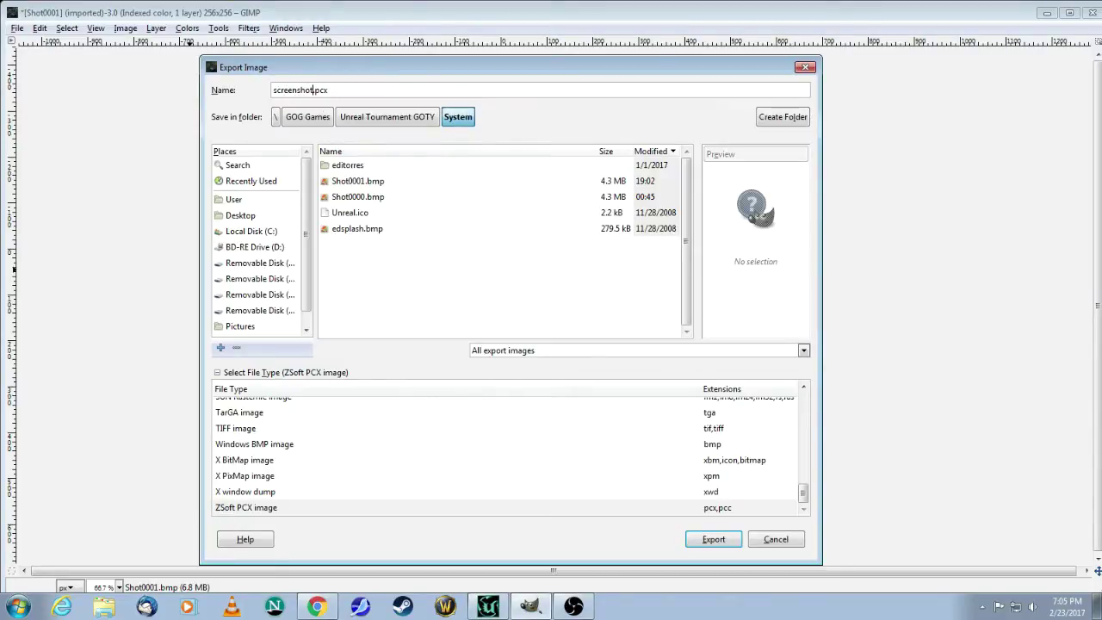
pyautogui.click(714, 539)
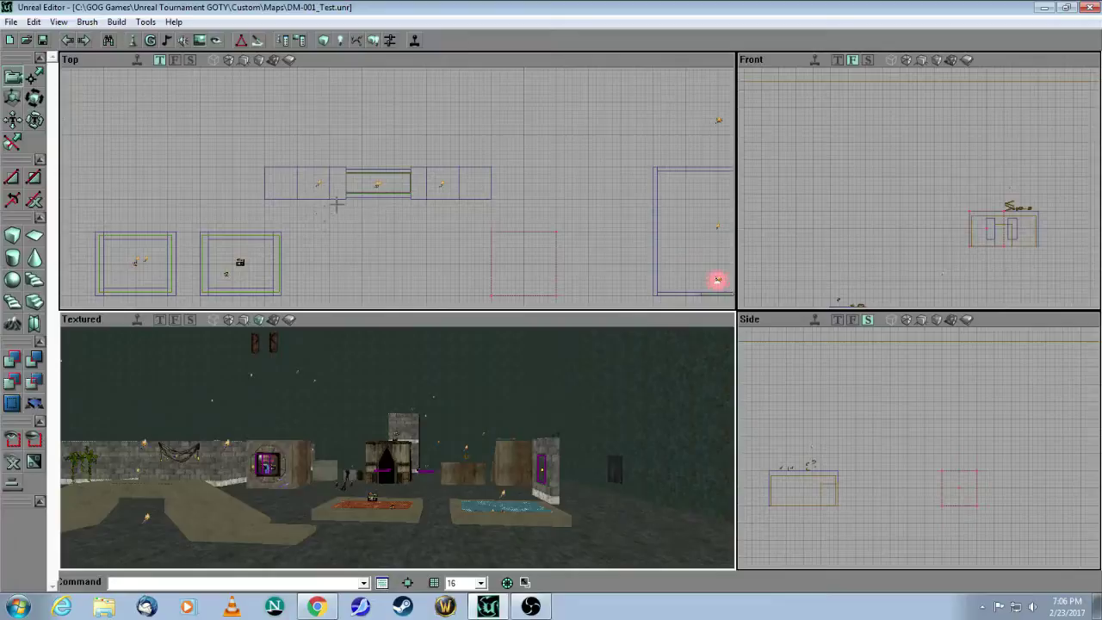
# In Unreal Editor's texture browser, start importing screenshot.pcx from the System folder.
pyautogui.click(199, 41)
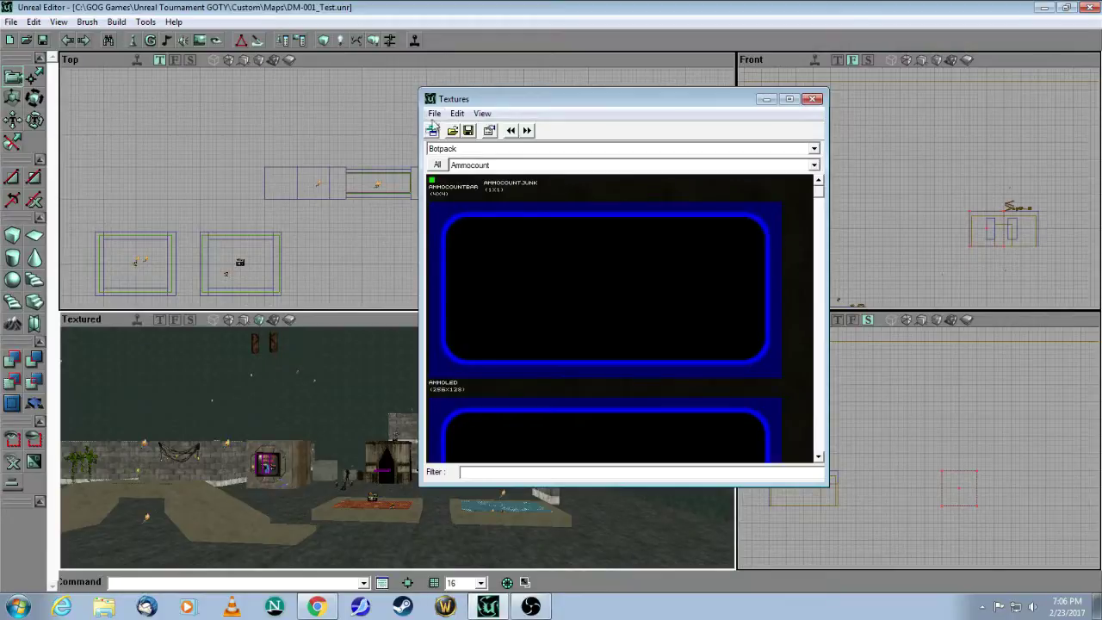
pyautogui.click(434, 113)
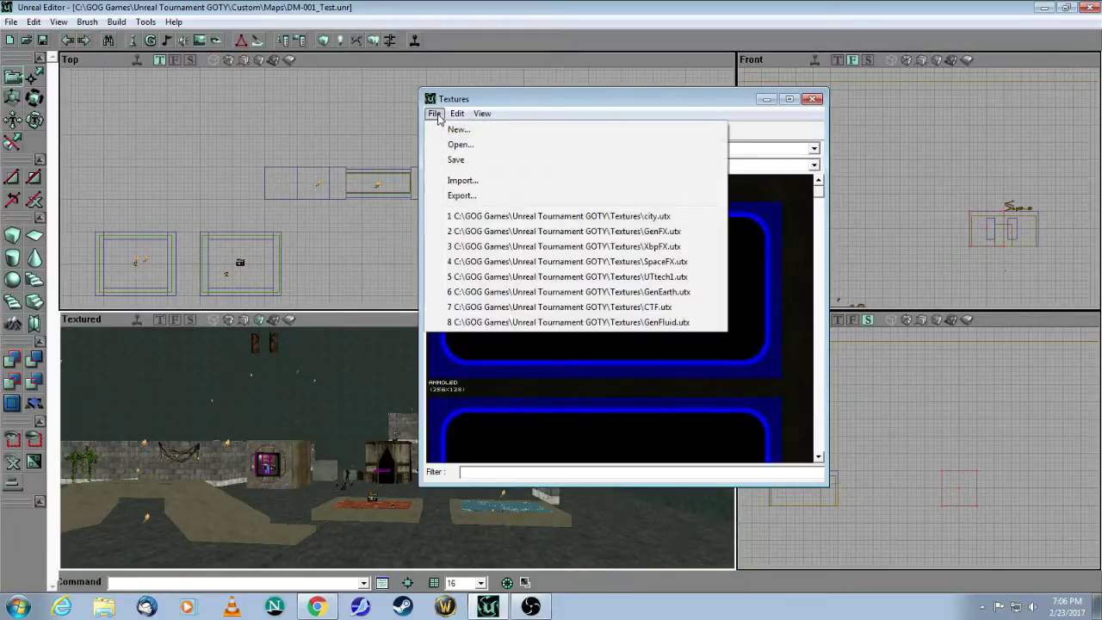
pyautogui.click(451, 179)
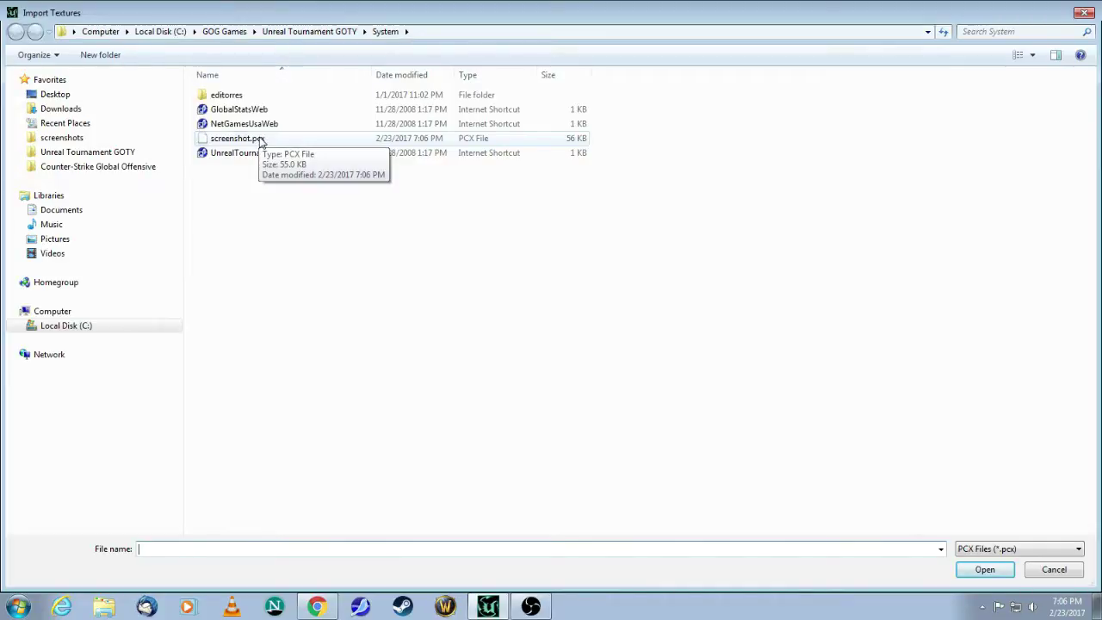
pyautogui.click(260, 139)
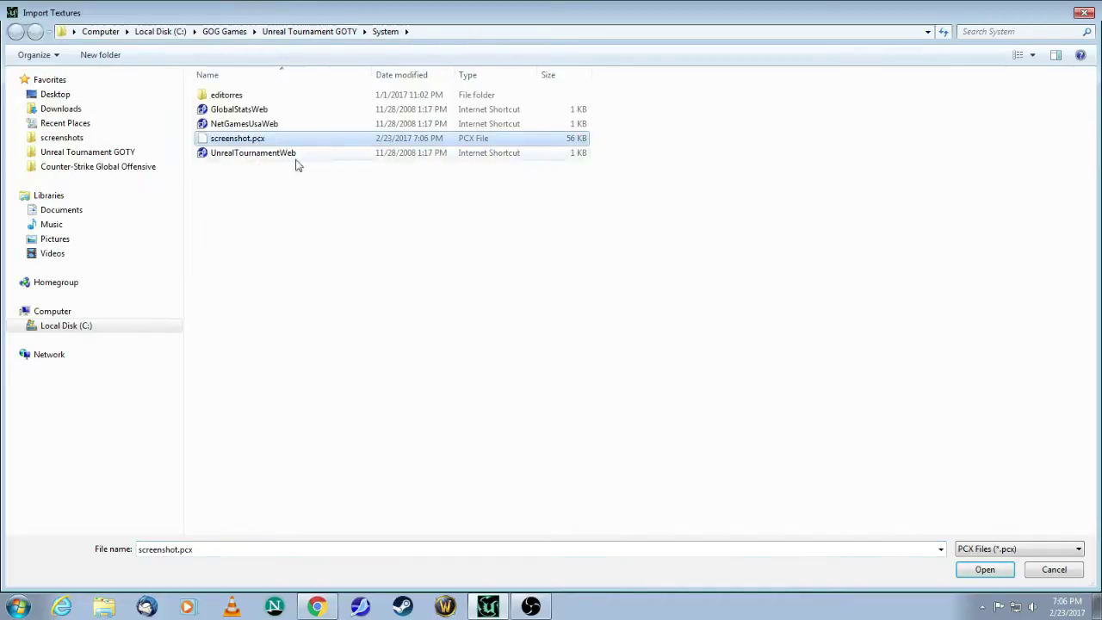
pyautogui.click(990, 572)
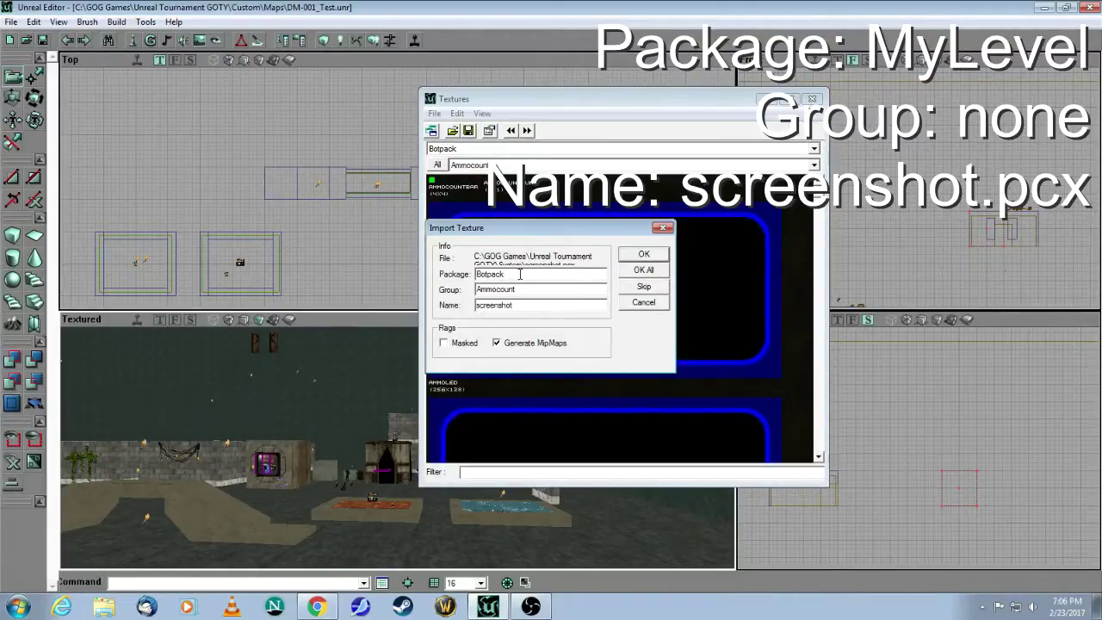
# Import the texture into the MyLevel package with an empty group, keeping the name screenshot.
pyautogui.doubleClick(519, 274)
pyautogui.write('MyLevel')
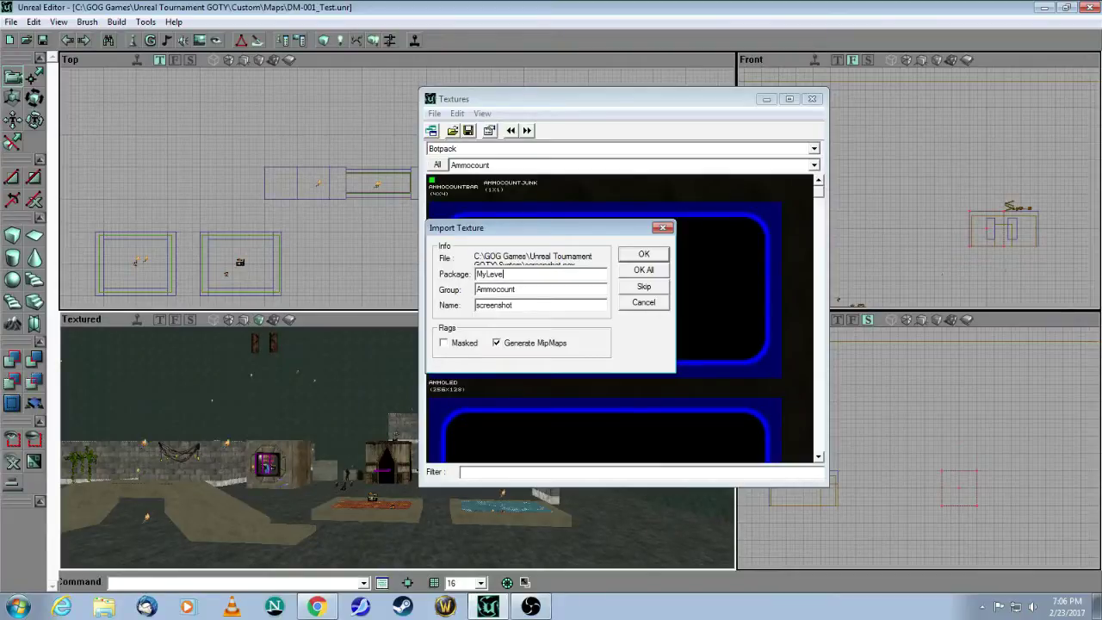
pyautogui.doubleClick(530, 289)
pyautogui.press('BackSpace')
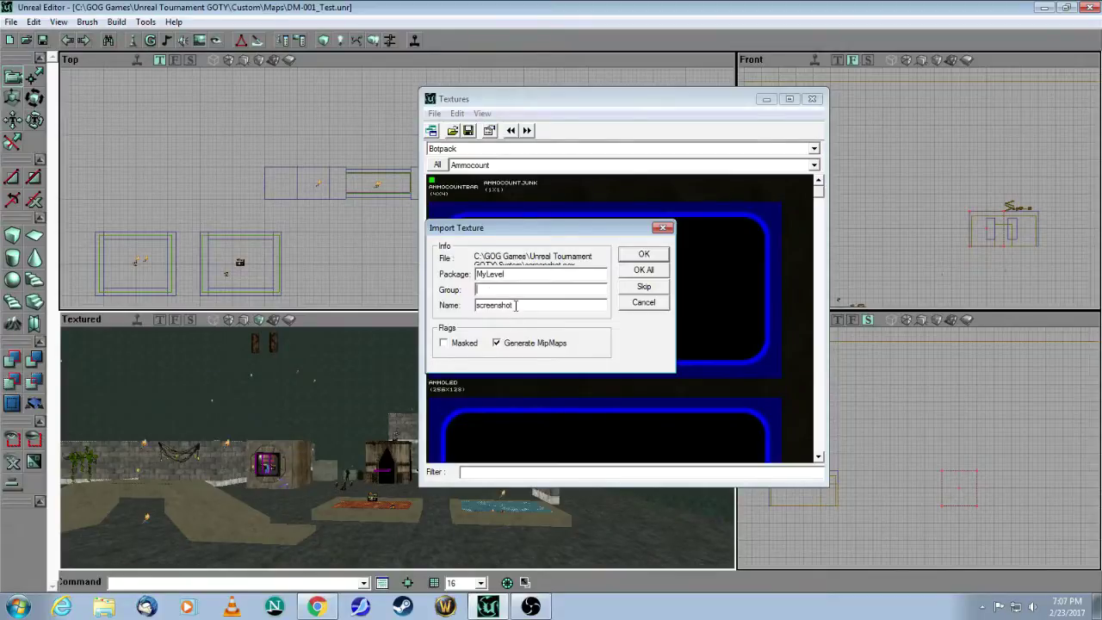
pyautogui.click(643, 256)
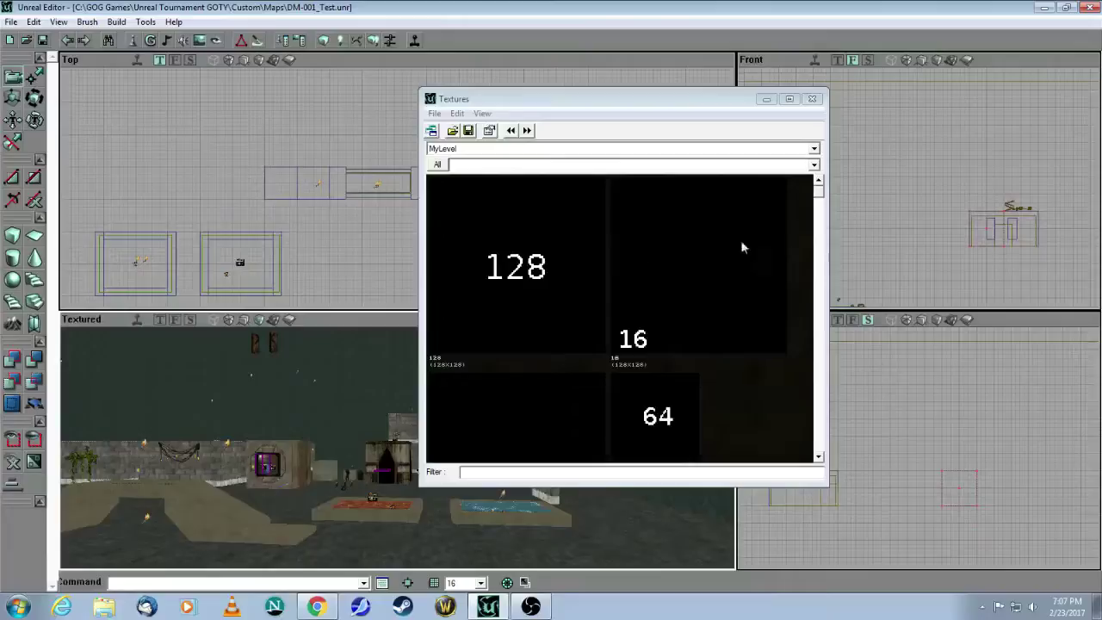
# Select the imported Screenshot texture in the MyLevel package and assign it to the Screenshot property in the level's LevelInfo.
pyautogui.moveTo(818, 197); pyautogui.dragTo(825, 439)
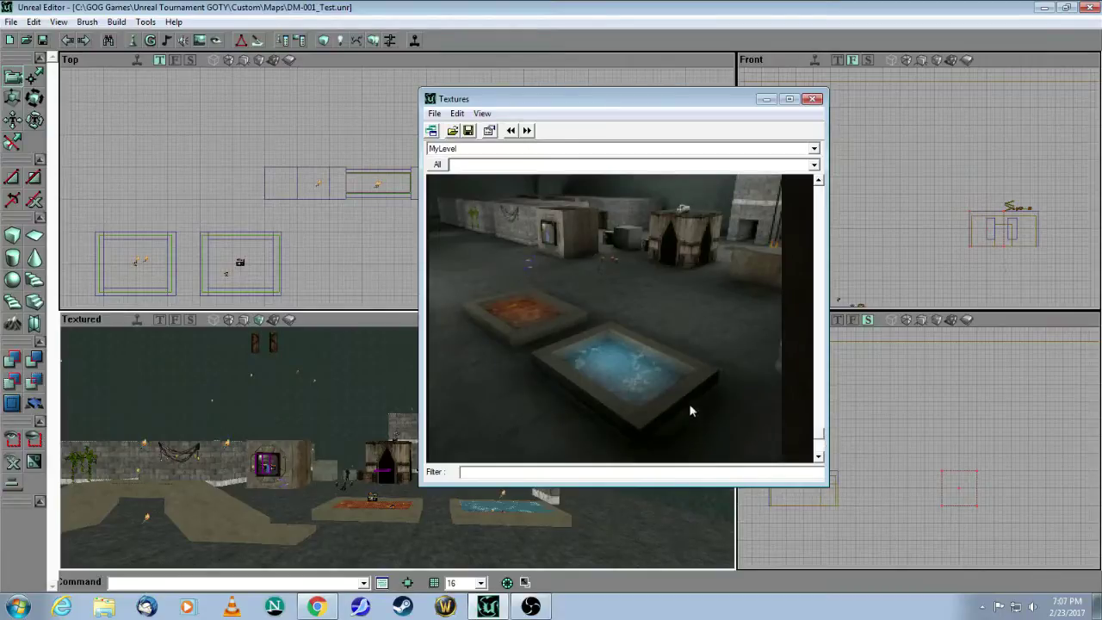
pyautogui.click(684, 377)
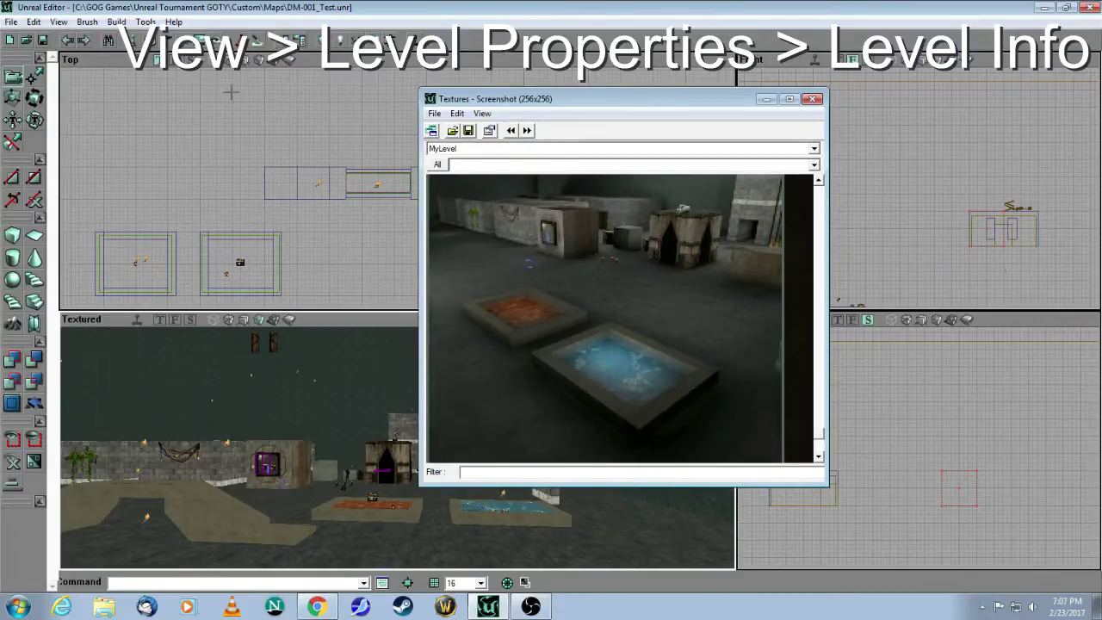
pyautogui.click(58, 21)
pyautogui.click(97, 202)
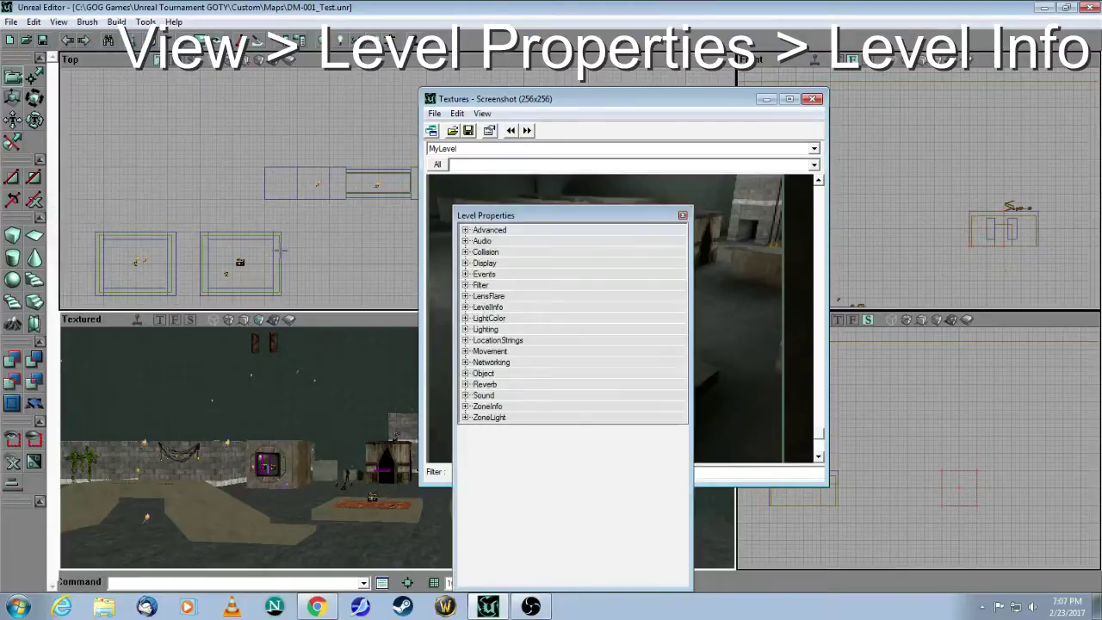
pyautogui.moveTo(521, 221); pyautogui.dragTo(785, 222)
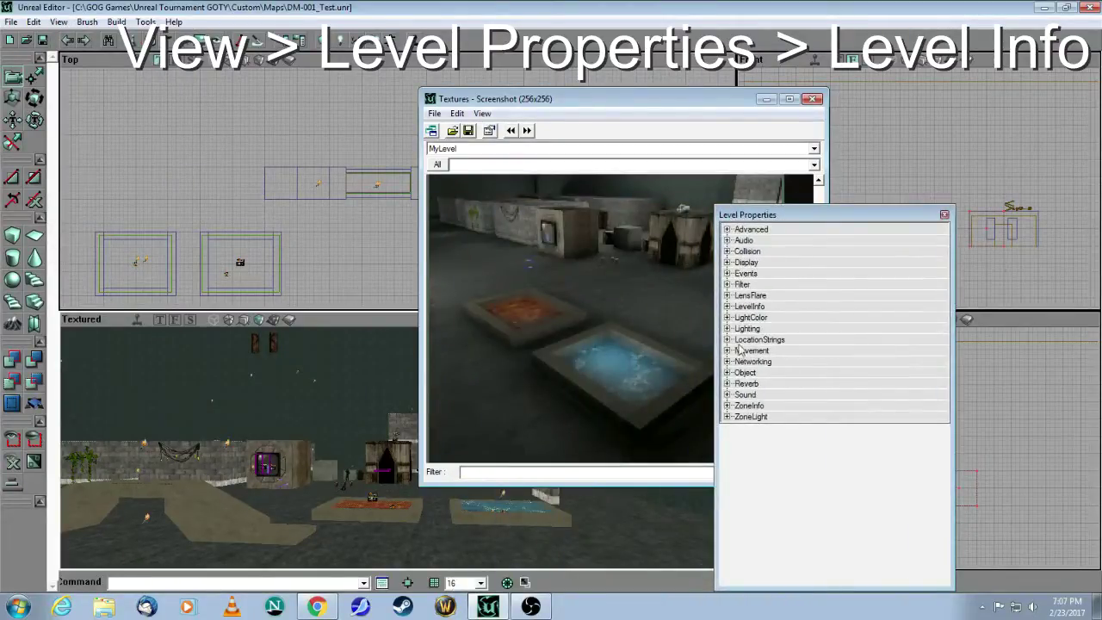
pyautogui.click(728, 308)
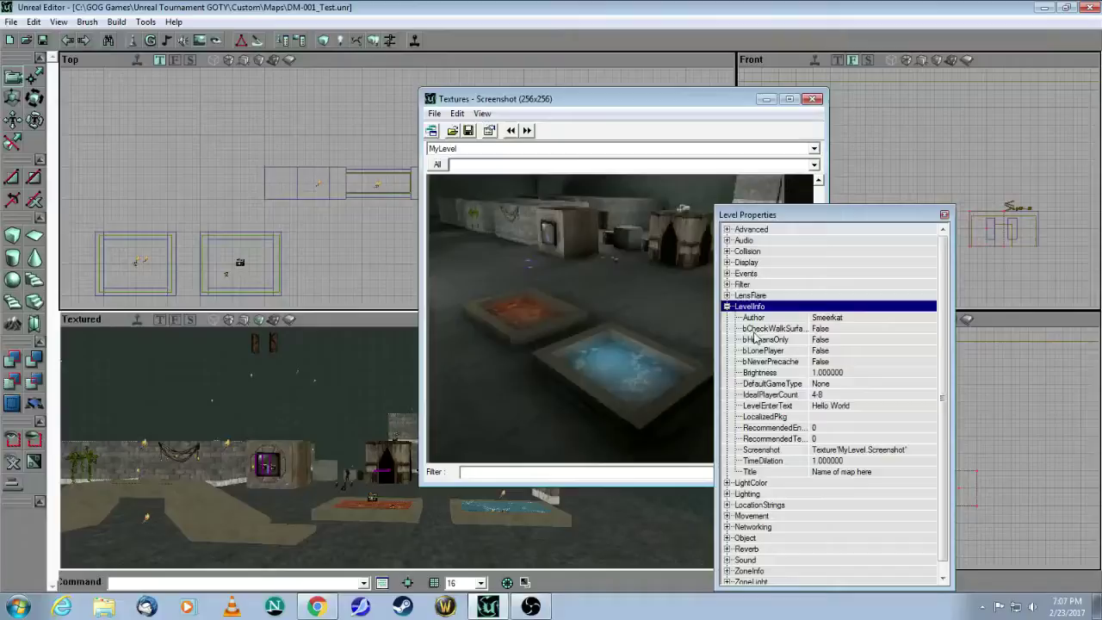
pyautogui.click(840, 450)
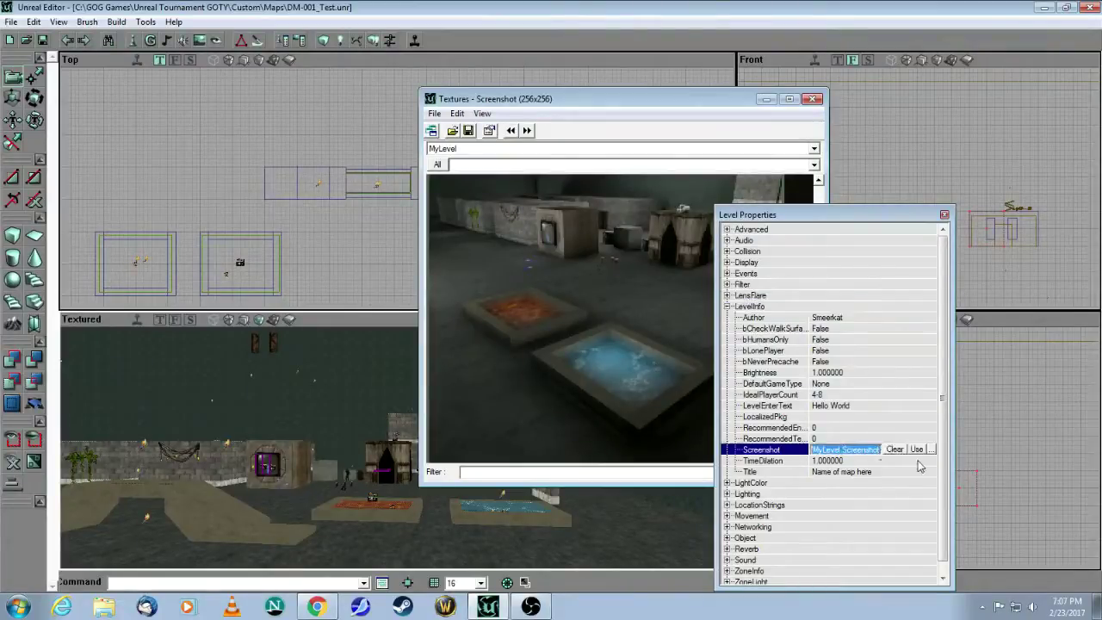
pyautogui.click(918, 450)
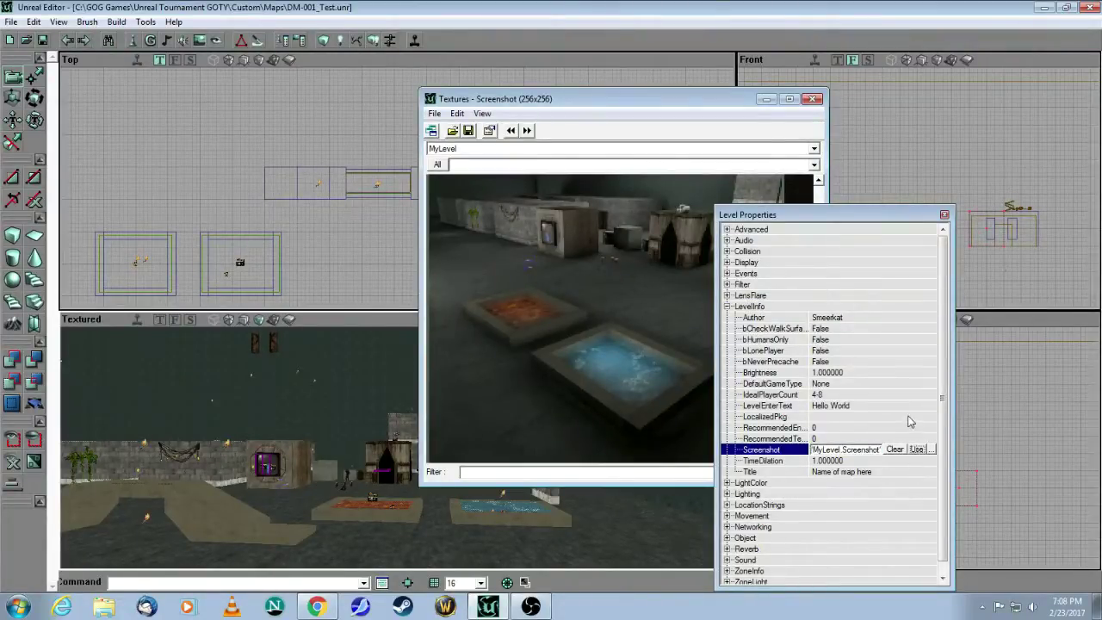
# Set the level's Title to "Smeerkat Builder Room" in LevelInfo and close the level properties.
pyautogui.click(911, 418)
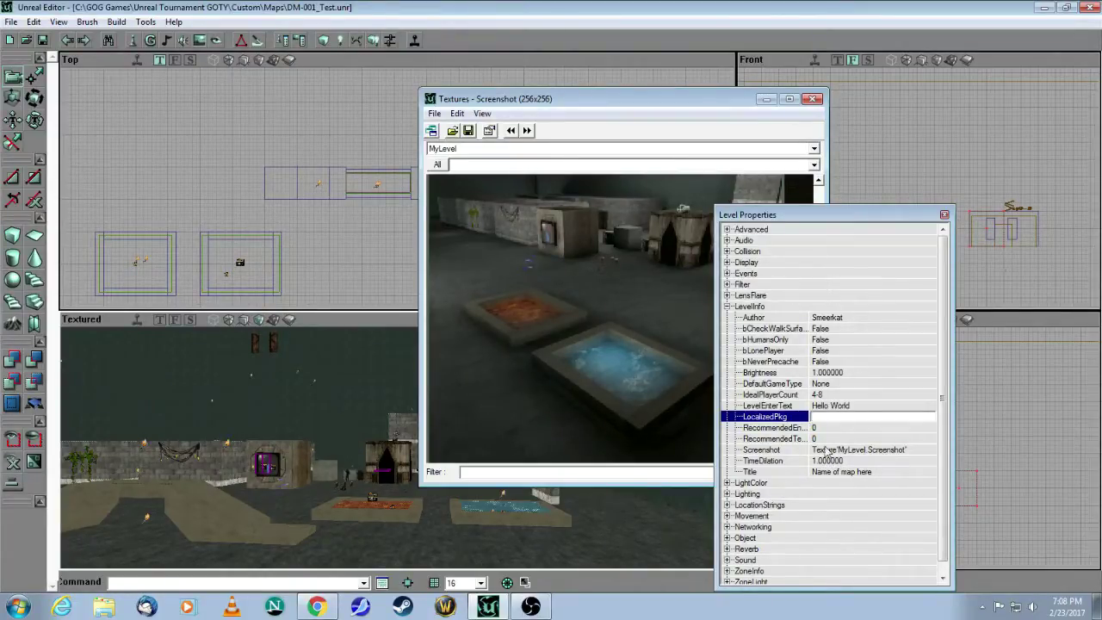
pyautogui.click(842, 394)
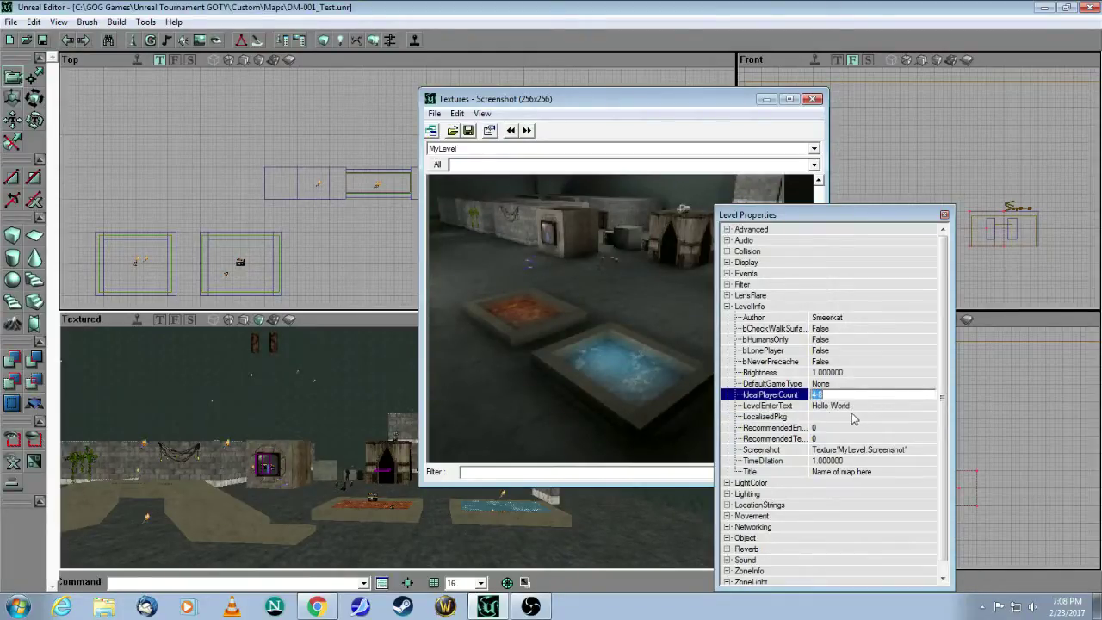
pyautogui.click(848, 473)
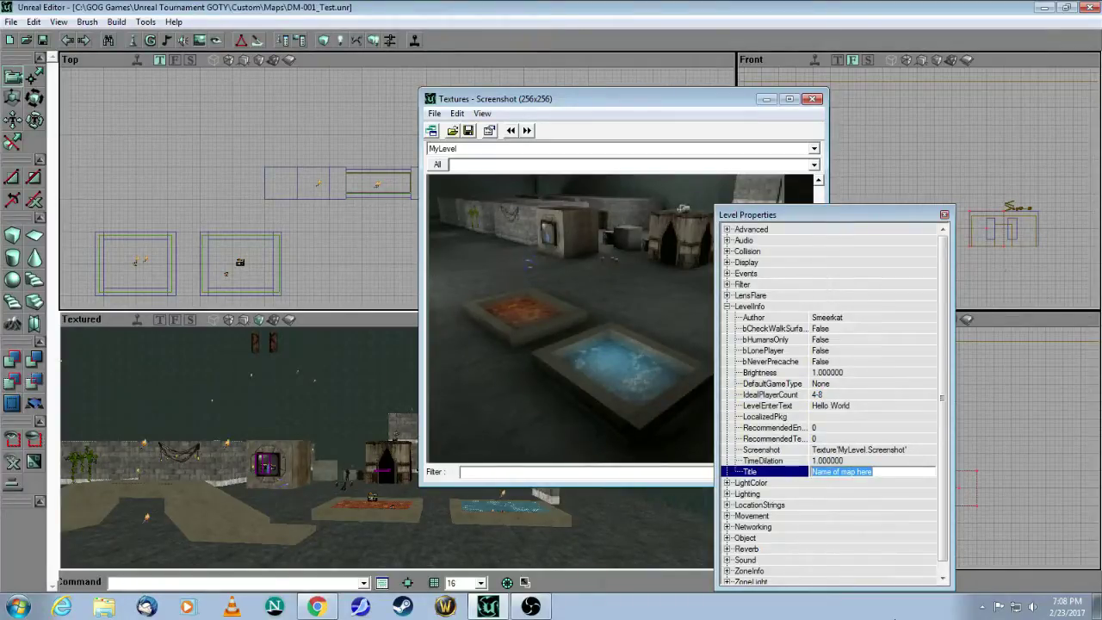
pyautogui.write('Smeerkat Builder Room')
pyautogui.click(856, 319)
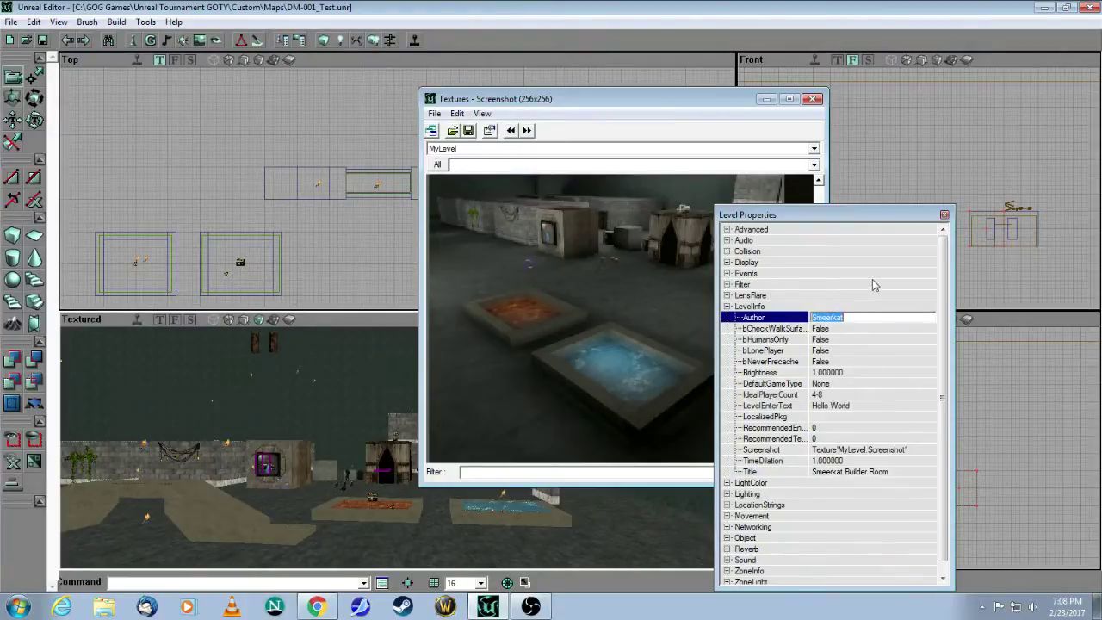
pyautogui.click(874, 284)
pyautogui.click(944, 217)
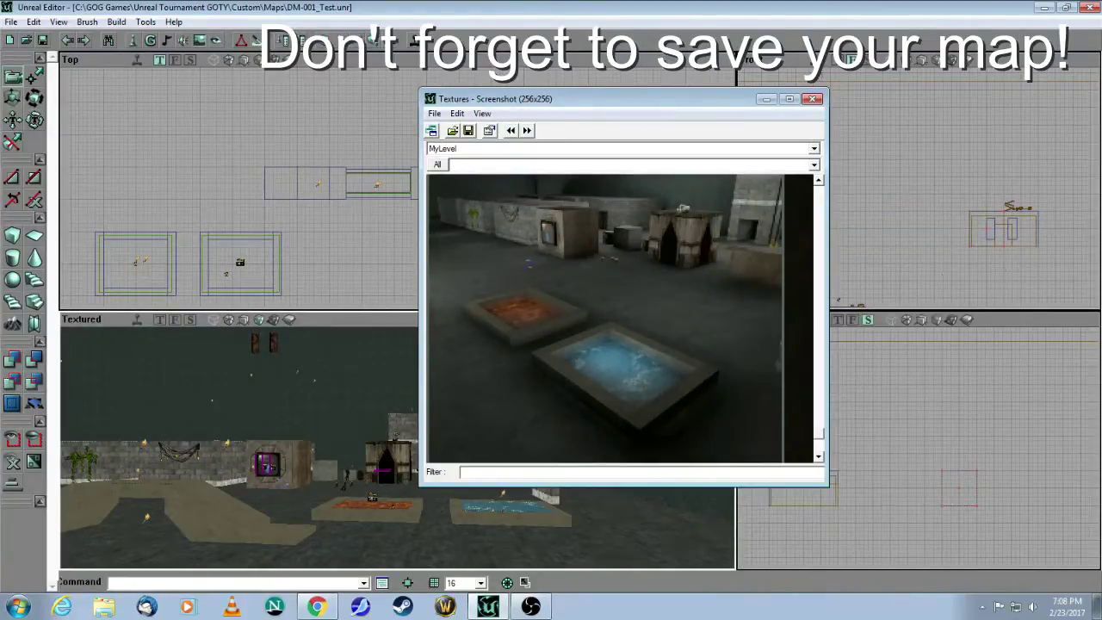
# Close the texture browser and save the map.
pyautogui.click(812, 98)
pyautogui.click(11, 21)
pyautogui.click(26, 75)
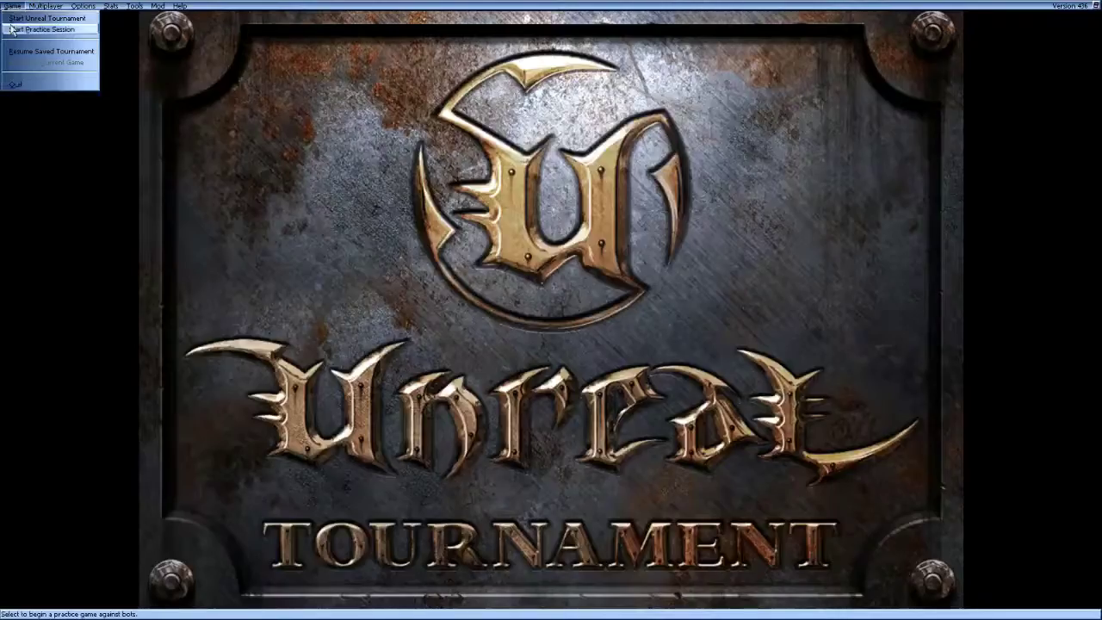
# In Unreal Tournament, open the practice session setup to check the map's preview image and details.
pyautogui.click(14, 31)
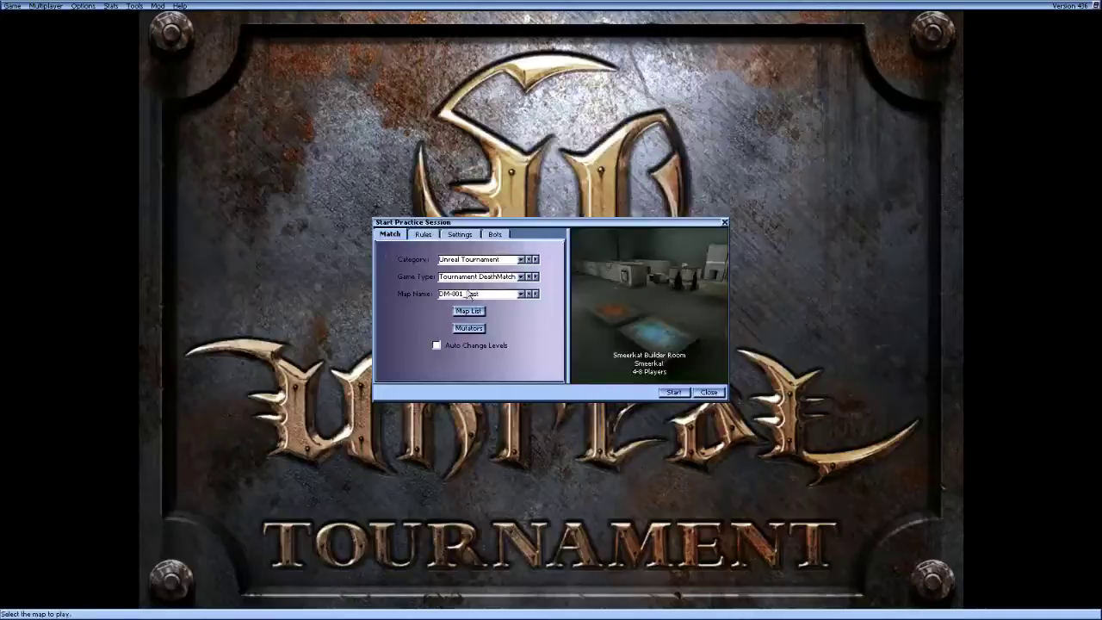